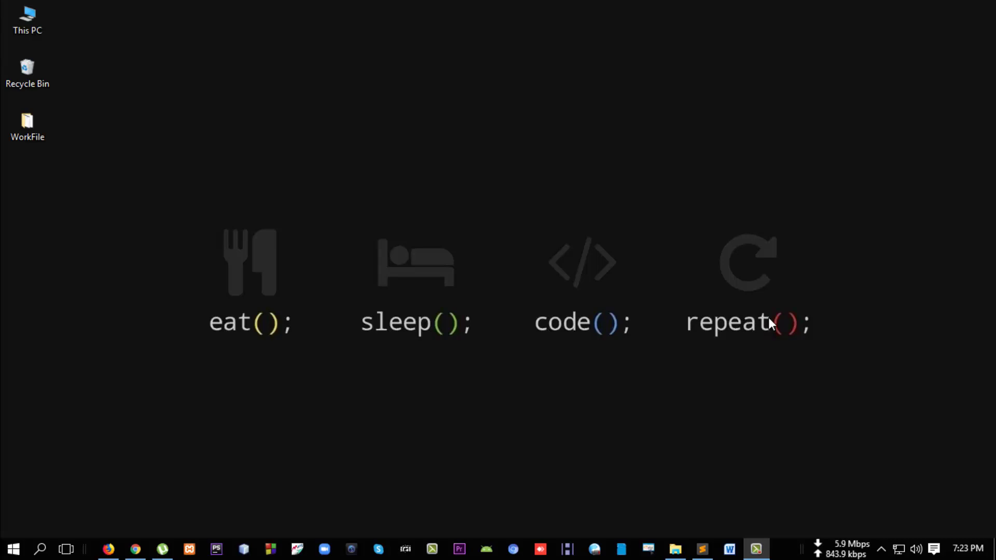
# Step: Launch Microsoft Word from the taskbar to get a blank Document1
pyautogui.click(729, 549)
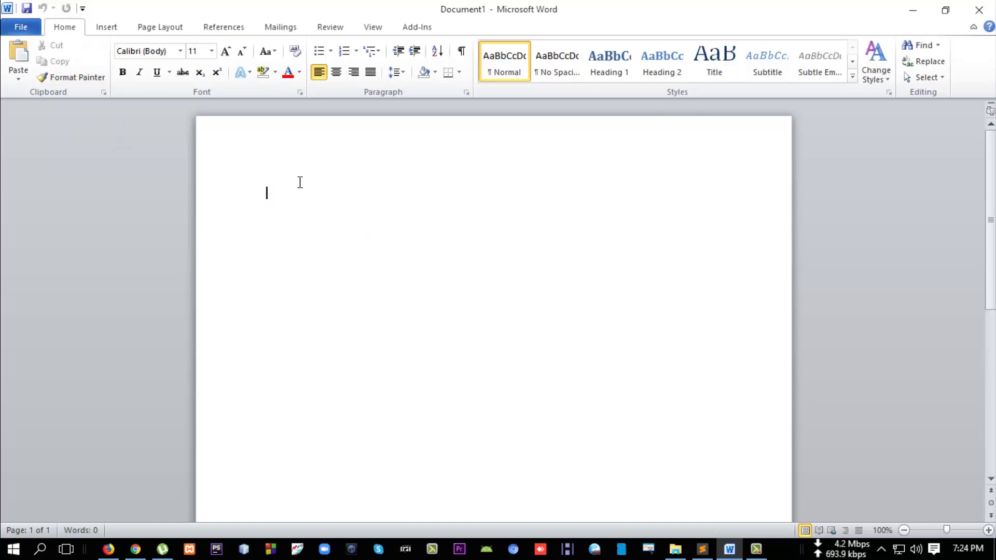
# Step: Type the line 'Learn with khalid' at the top of the blank page
pyautogui.click(21, 27)
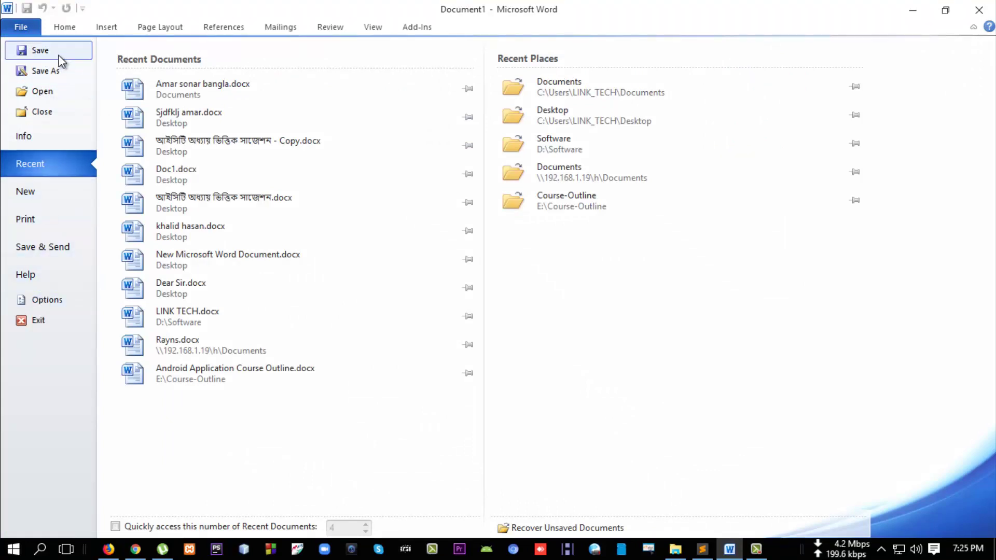
pyautogui.click(21, 27)
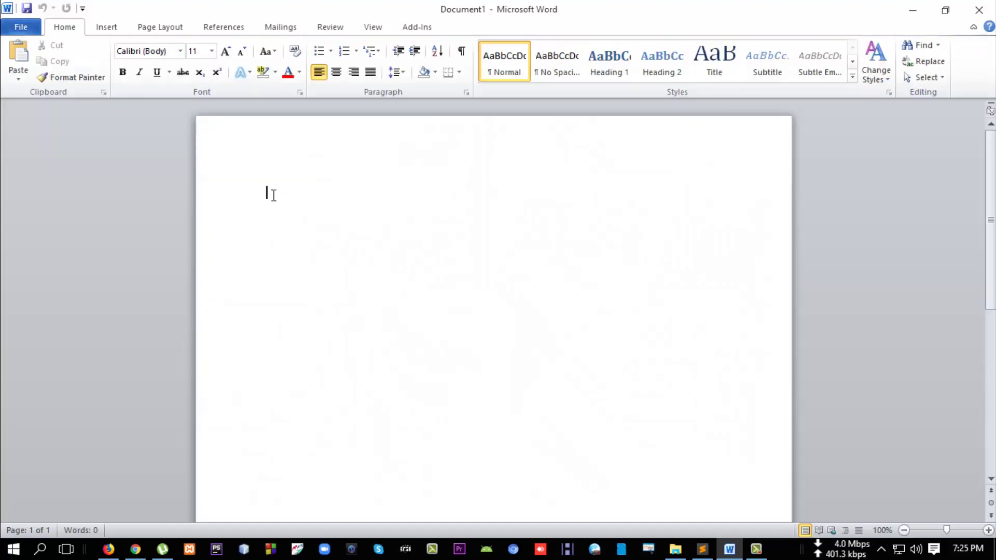
pyautogui.write('L')
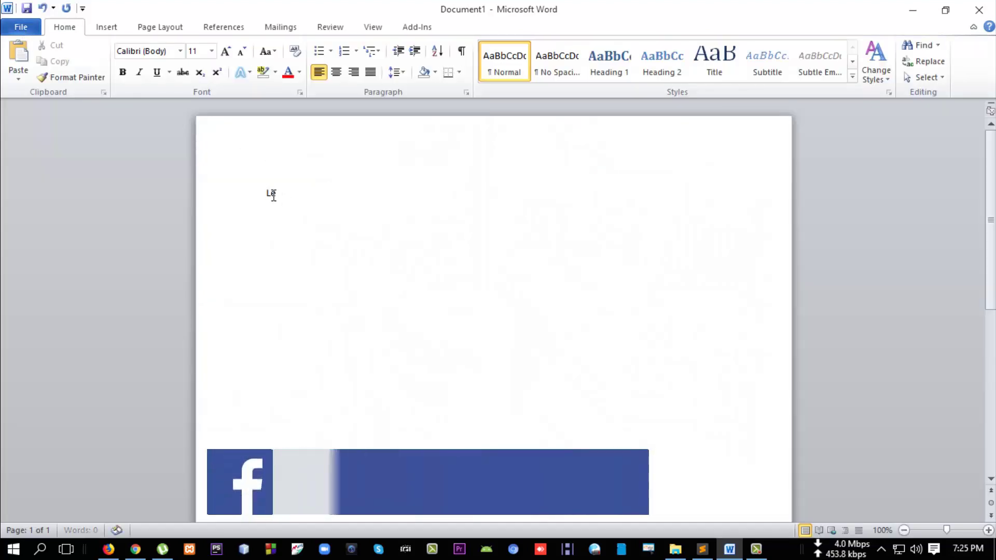
pyautogui.write('earn wiht')
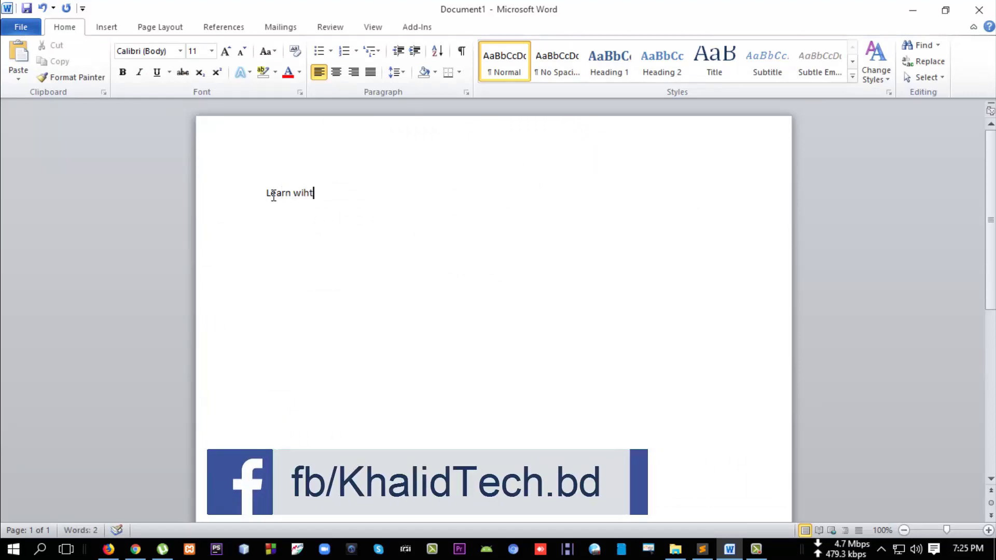
pyautogui.write(' khal')
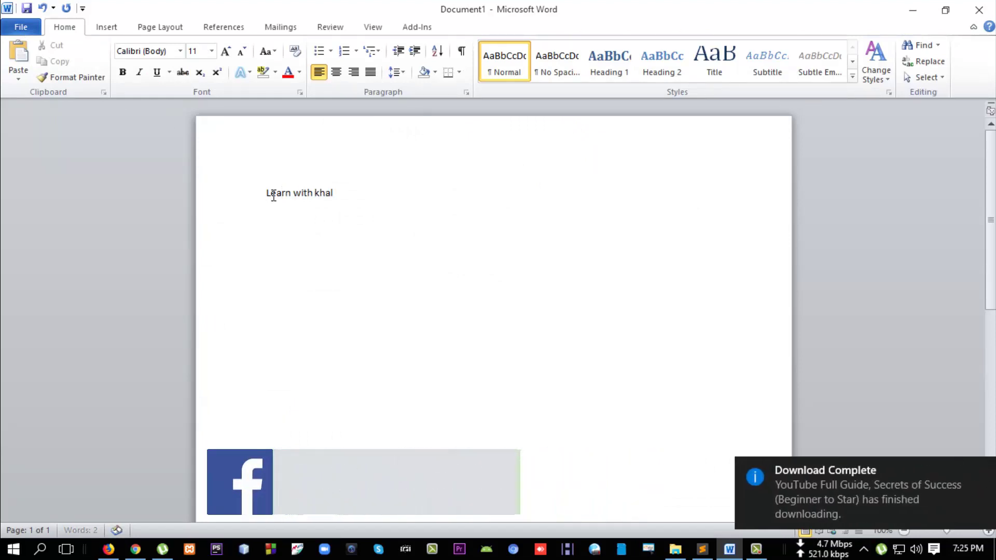
pyautogui.write('id')
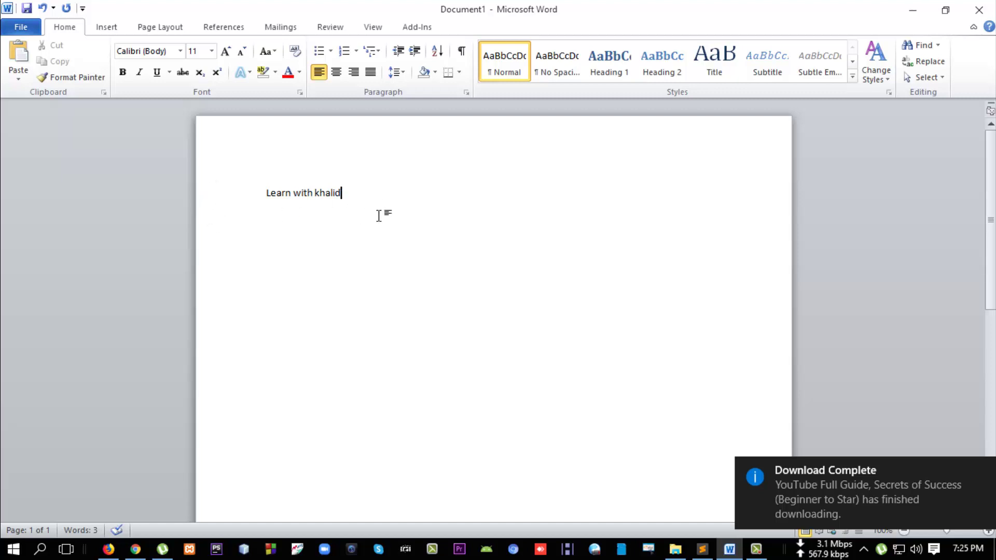
# Step: Save the document to the Desktop as 'first word.docx'
pyautogui.click(10, 25)
pyautogui.click(60, 49)
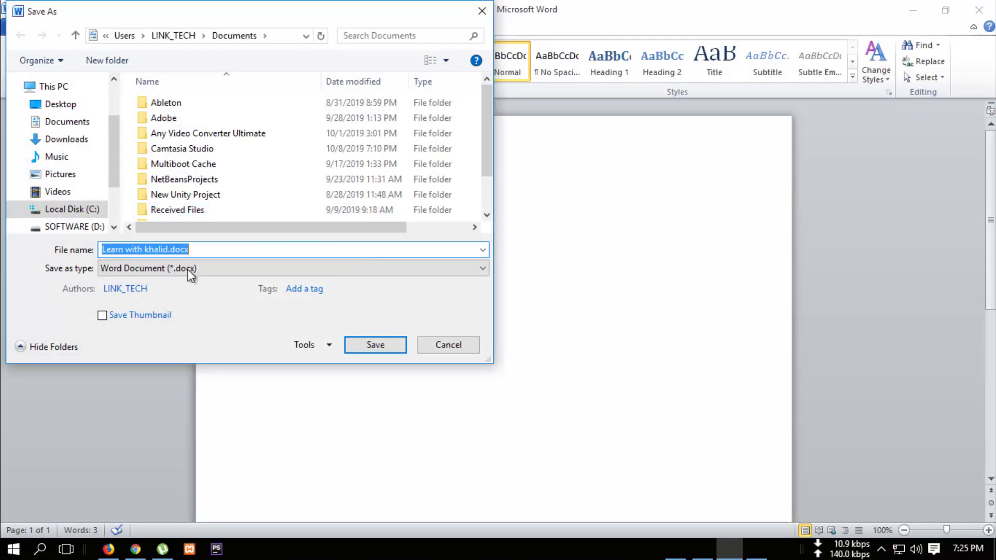
pyautogui.click(142, 249)
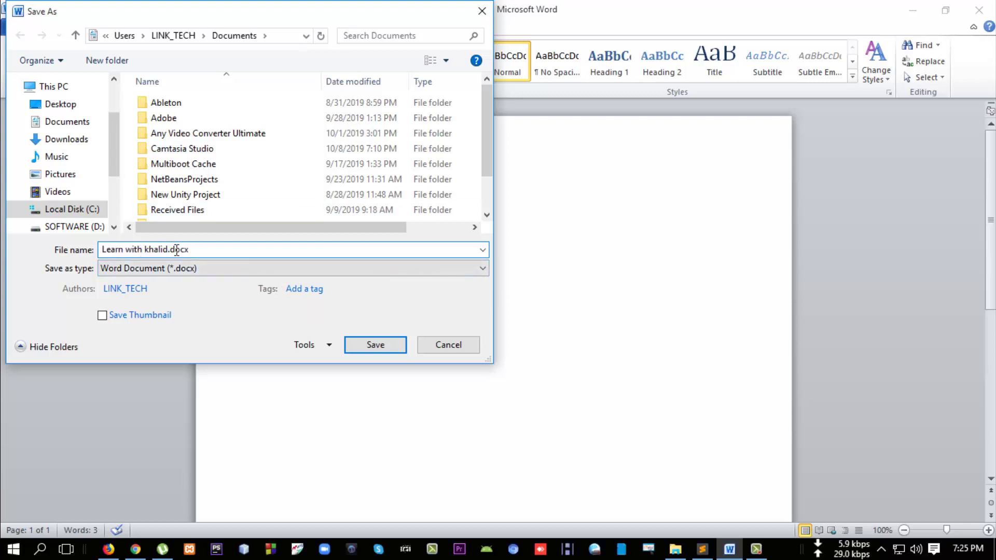
pyautogui.moveTo(176, 250); pyautogui.dragTo(78, 252)
pyautogui.press('BackSpace')
pyautogui.write('firs')
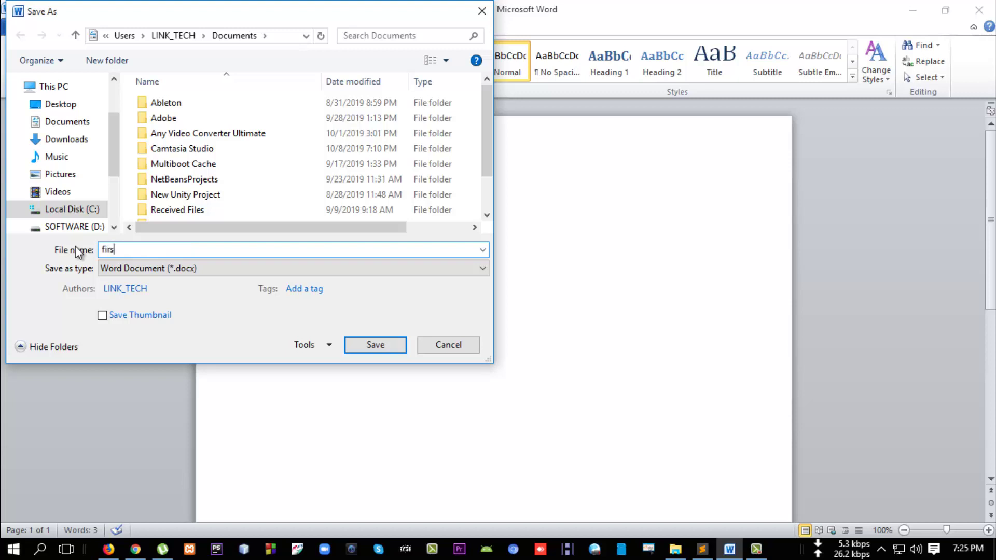
pyautogui.write('t wor')
pyautogui.write('d')
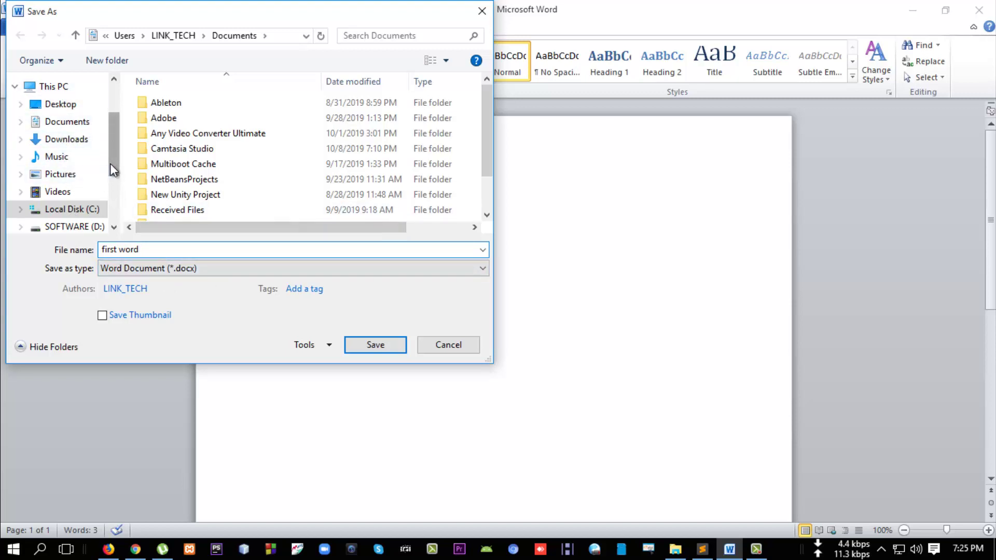
pyautogui.scroll(1, 110, 163)
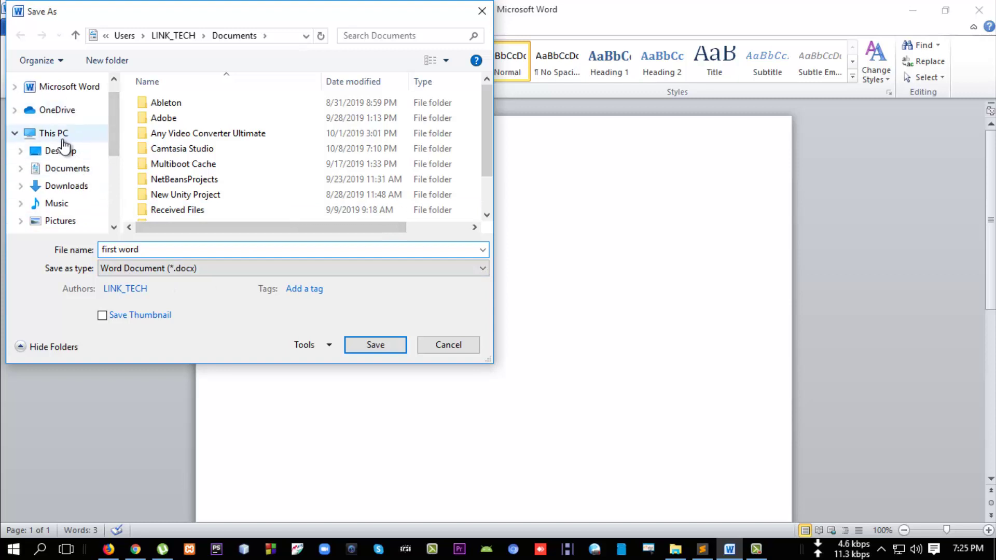
pyautogui.click(76, 154)
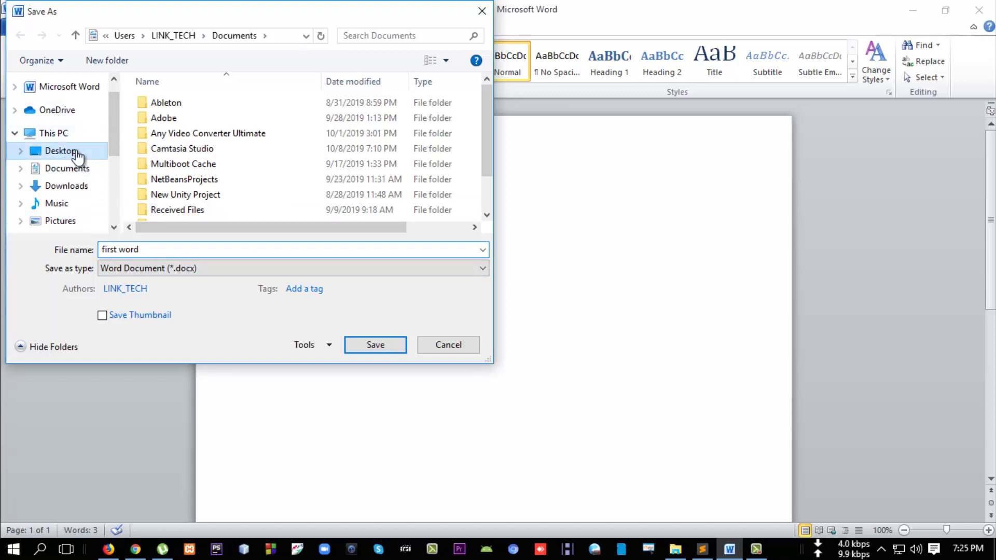
pyautogui.click(379, 348)
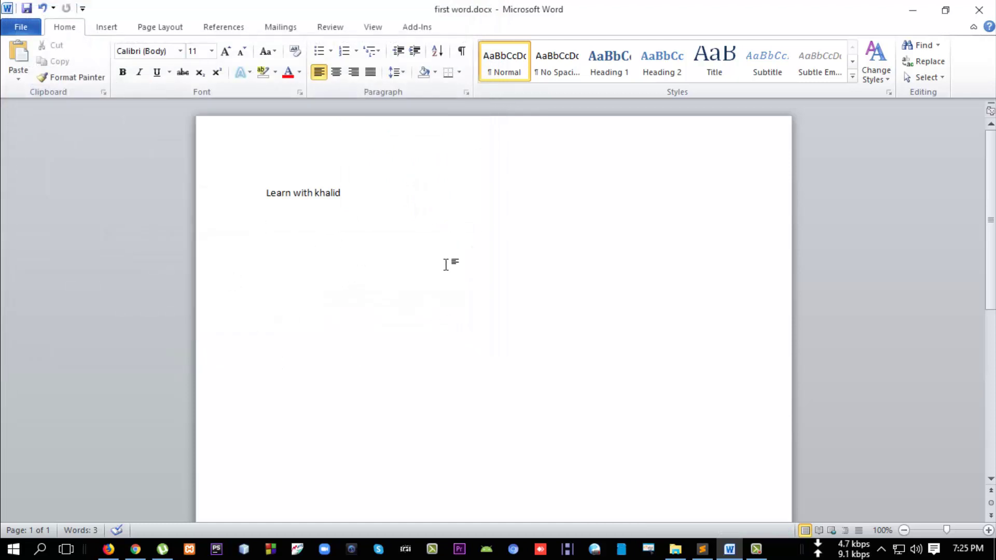
# Step: Move the first word.docx desktop icon to the centre, then return to Word's Info page
pyautogui.click(915, 14)
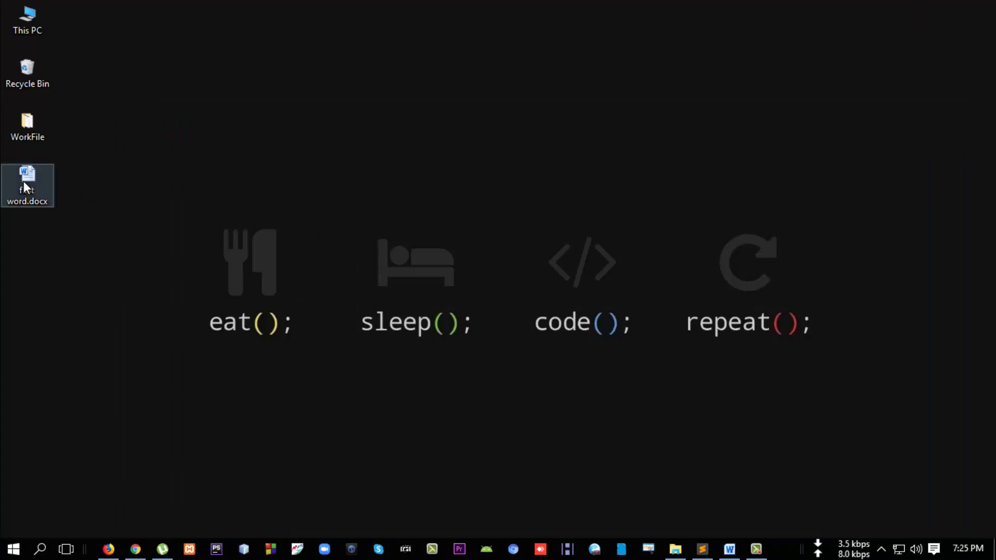
pyautogui.moveTo(24, 182); pyautogui.dragTo(360, 141)
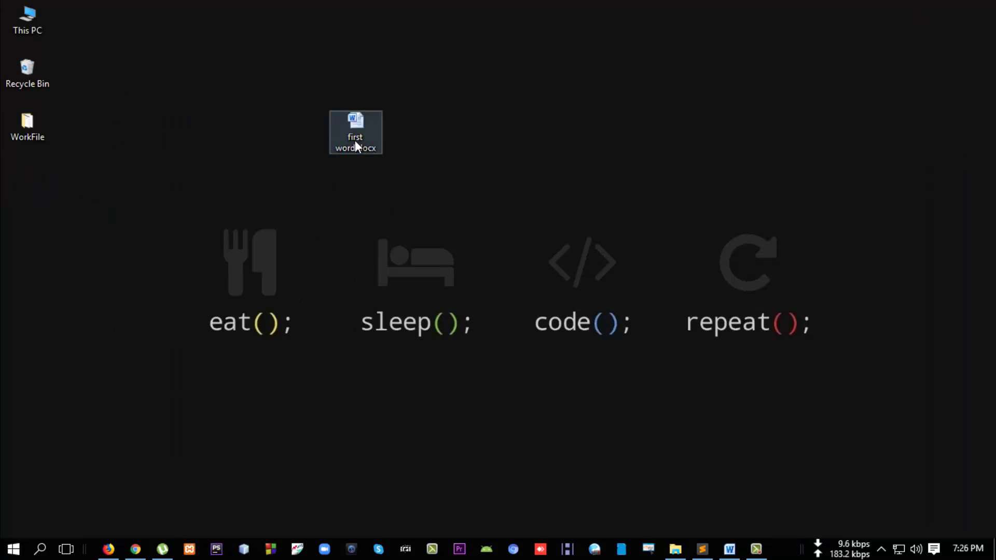
pyautogui.click(729, 550)
pyautogui.click(20, 27)
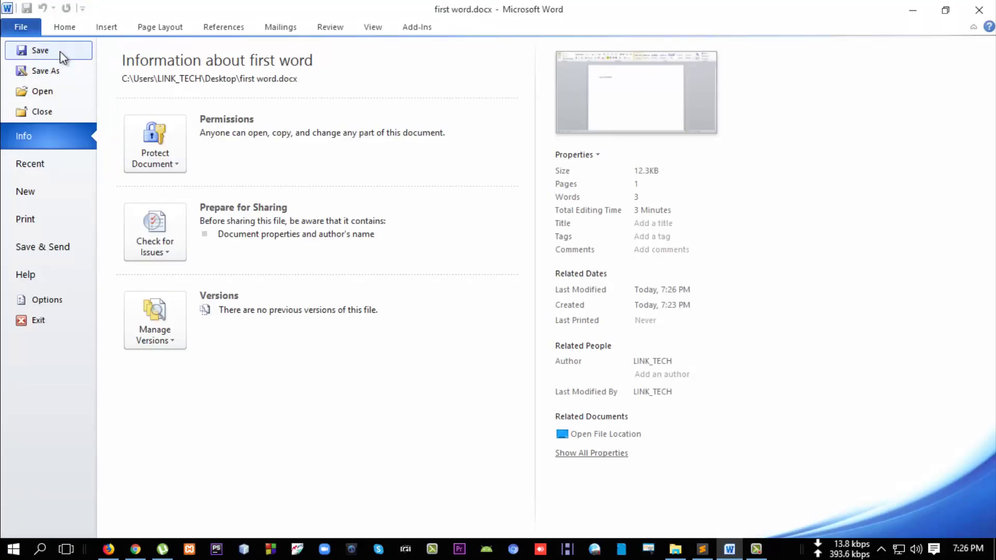
# Step: Extend the line to 'Learn with Khalid by khalid' and save the document
pyautogui.click(60, 51)
pyautogui.hotkey('ctrl', 'z')
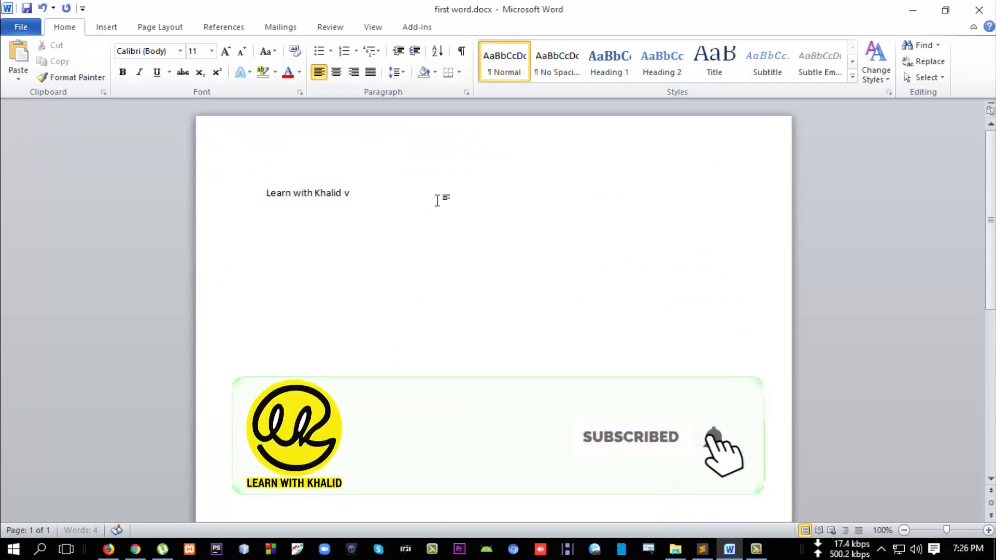
pyautogui.write('by k')
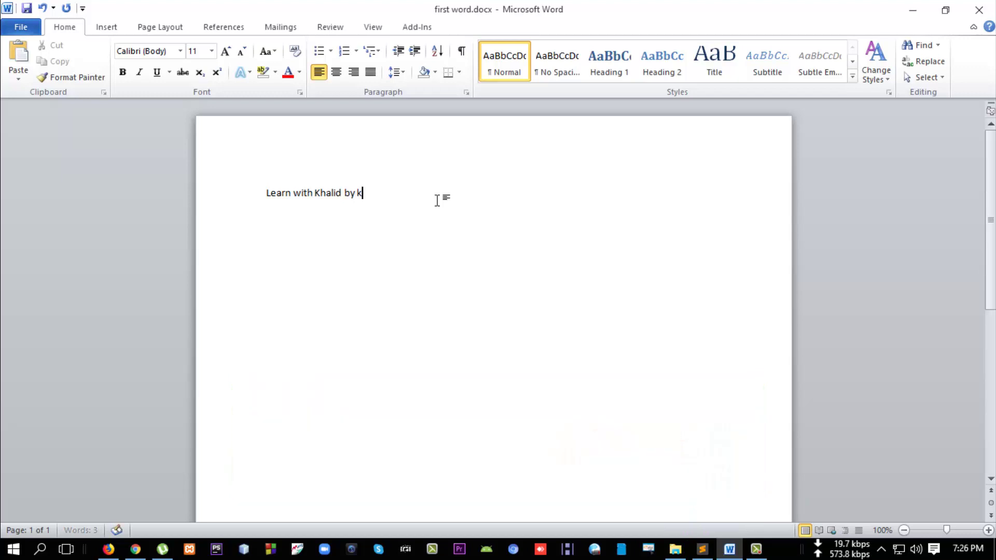
pyautogui.write('halid')
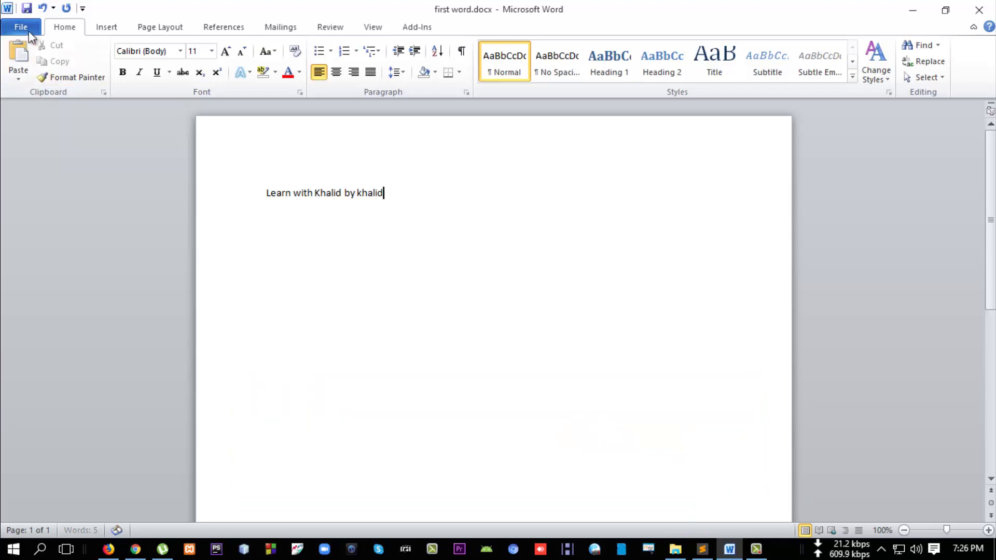
pyautogui.click(20, 27)
pyautogui.click(48, 51)
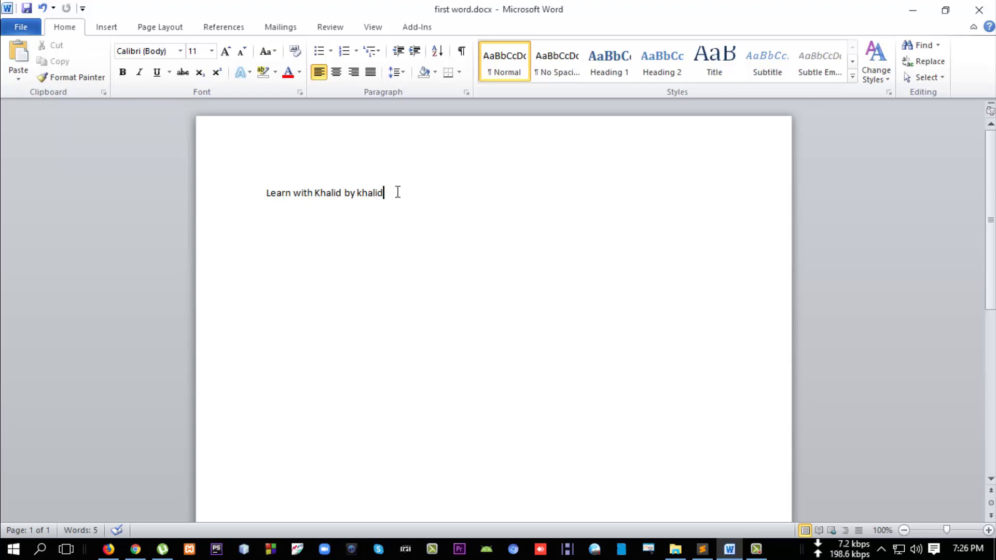
pyautogui.click(27, 29)
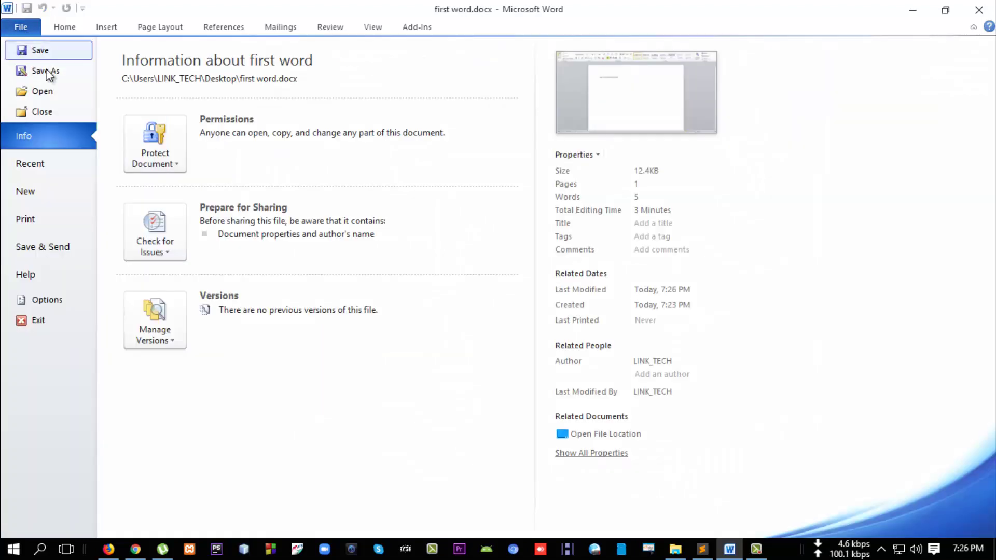
pyautogui.press('Escape')
pyautogui.press('F12')
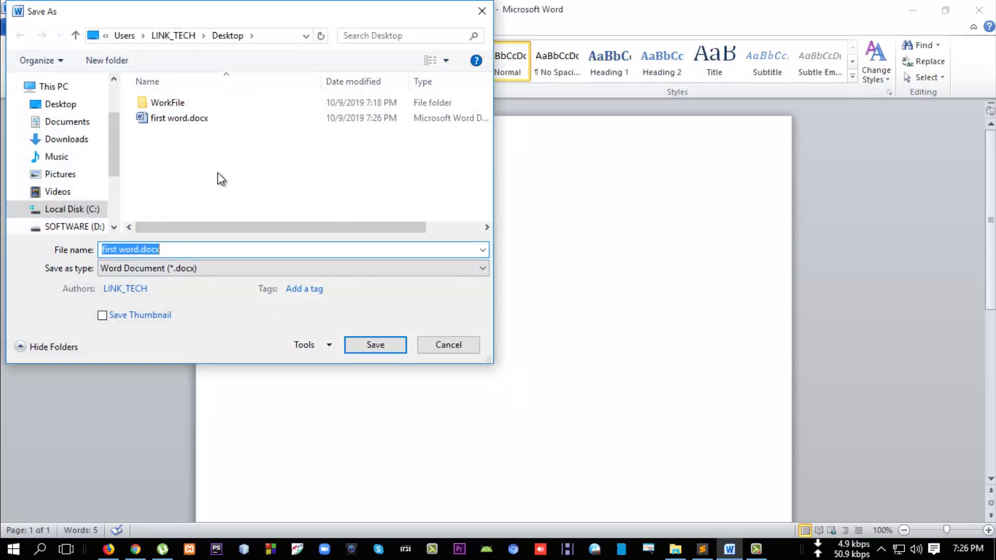
pyautogui.click(481, 10)
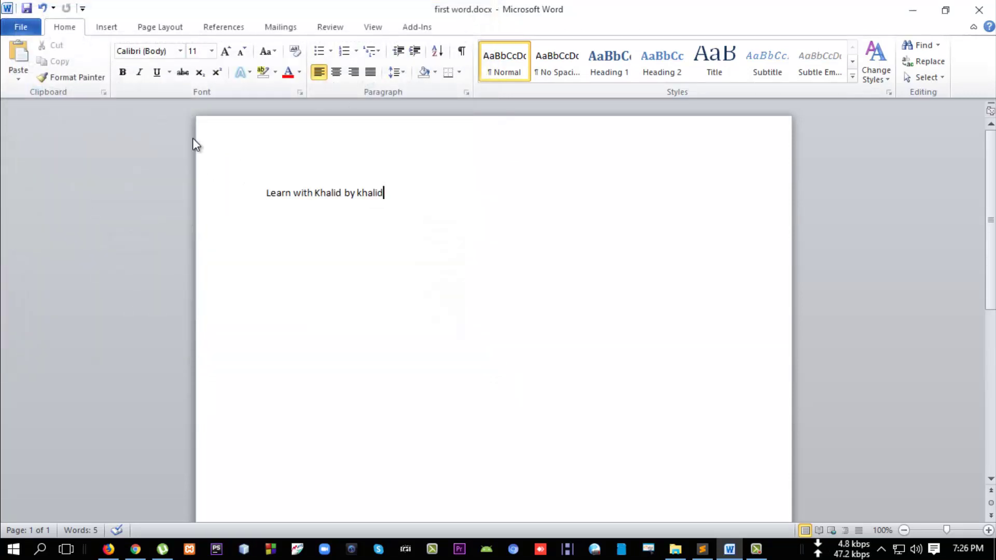
pyautogui.click(25, 27)
pyautogui.click(39, 51)
# Step: Reopen first word.docx from the Desktop and display its Info page
pyautogui.click(21, 27)
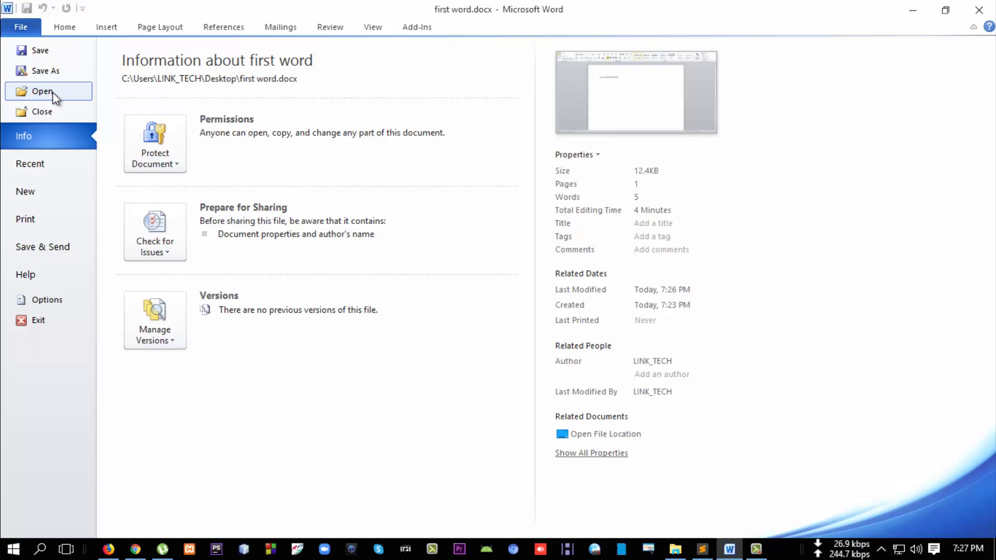
pyautogui.click(52, 92)
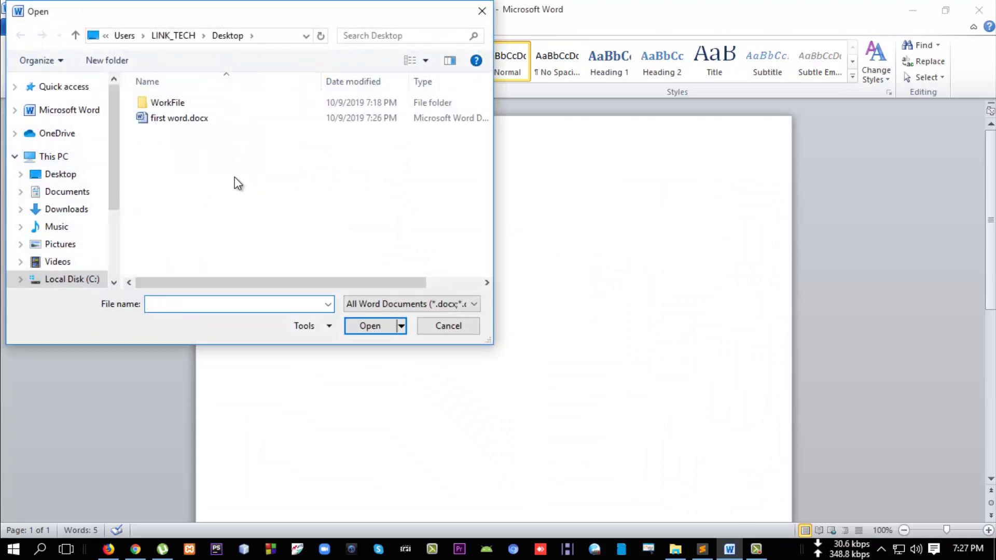
pyautogui.doubleClick(174, 119)
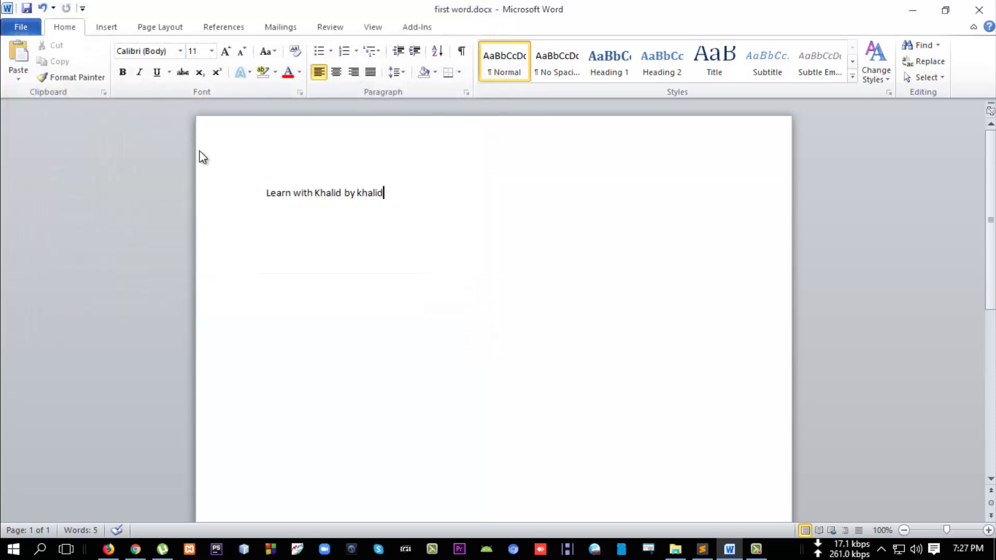
pyautogui.click(384, 193)
pyautogui.click(20, 29)
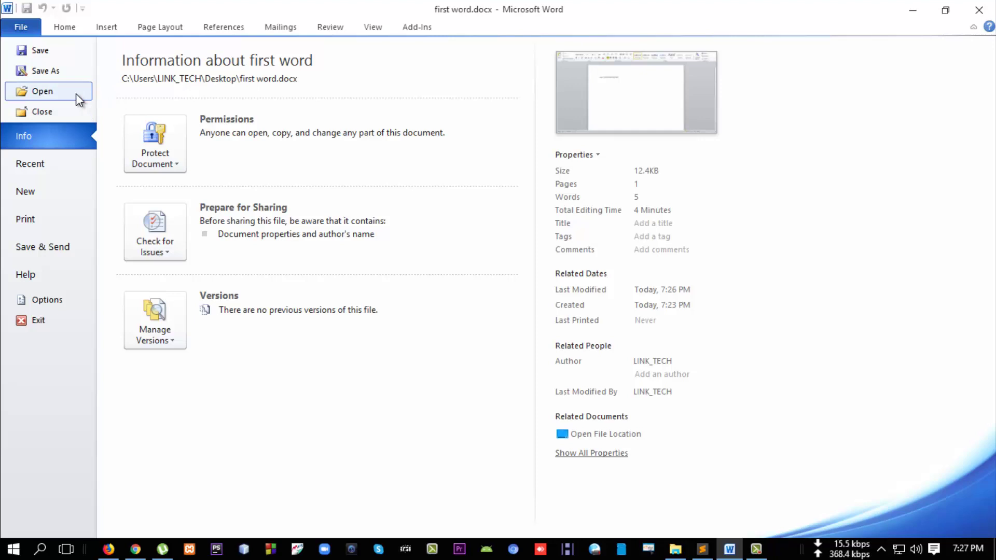
# Step: Close and reopen first word.docx, then choose Protect Document > Encrypt with Password
pyautogui.click(60, 117)
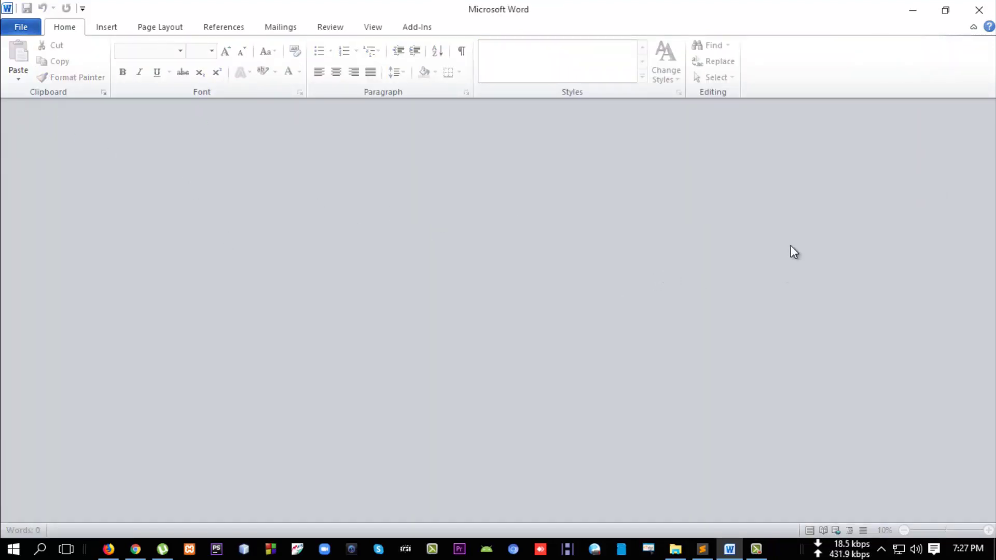
pyautogui.click(21, 27)
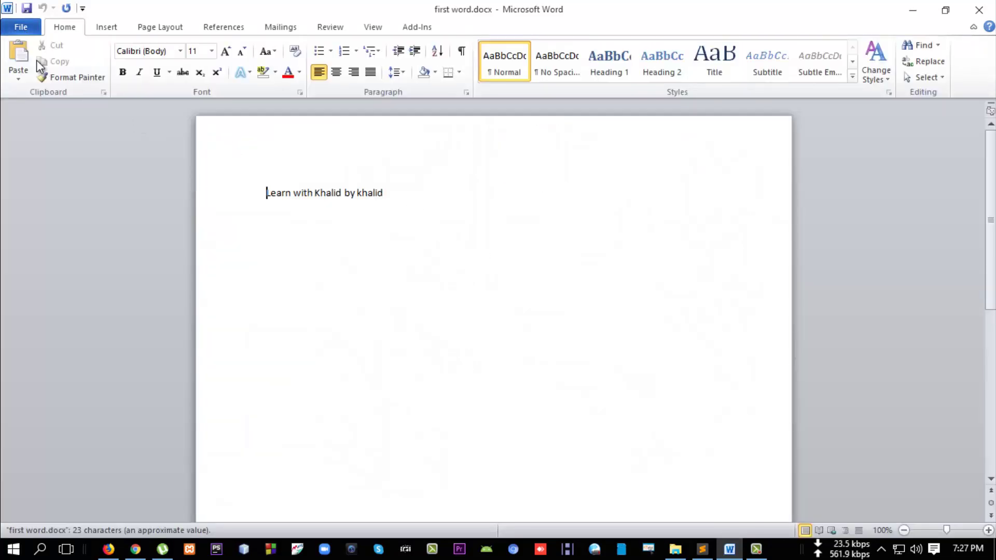
pyautogui.click(3, 30)
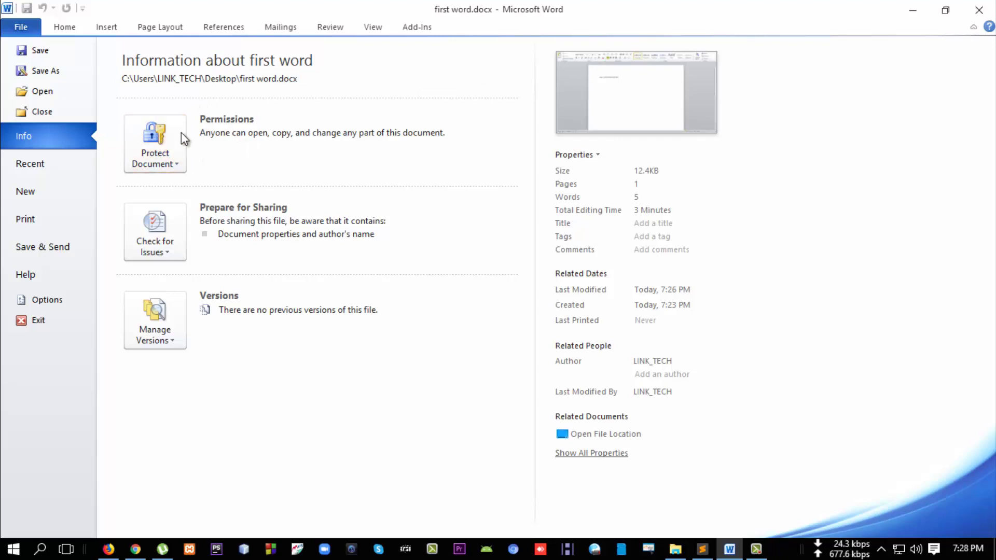
pyautogui.click(152, 156)
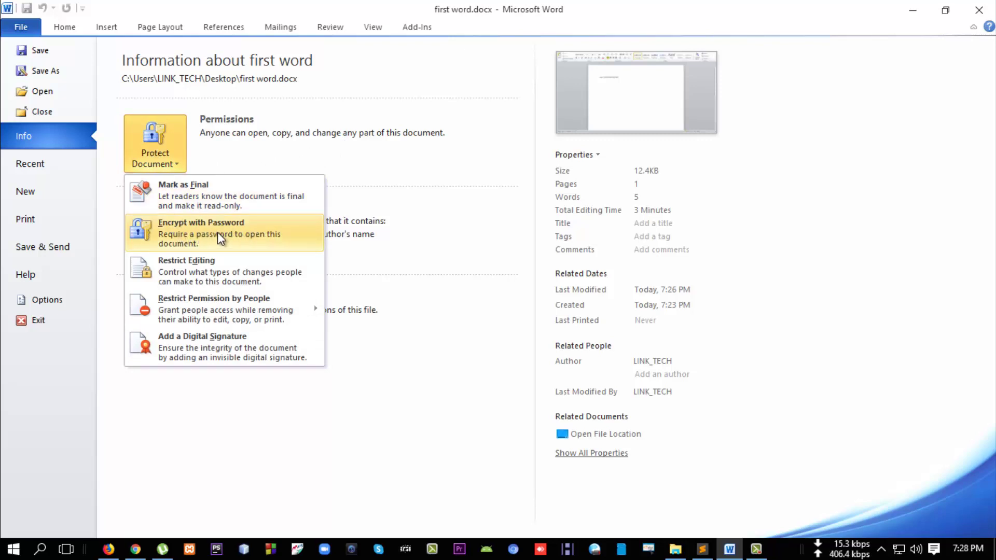
pyautogui.click(216, 231)
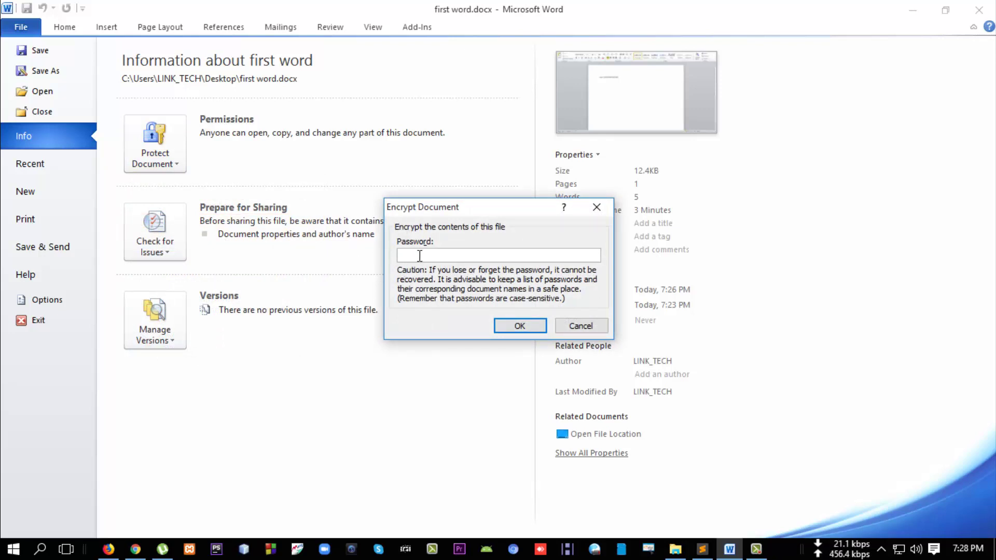
# Step: Enter and confirm a password in the Encrypt Document dialog
pyautogui.click(510, 325)
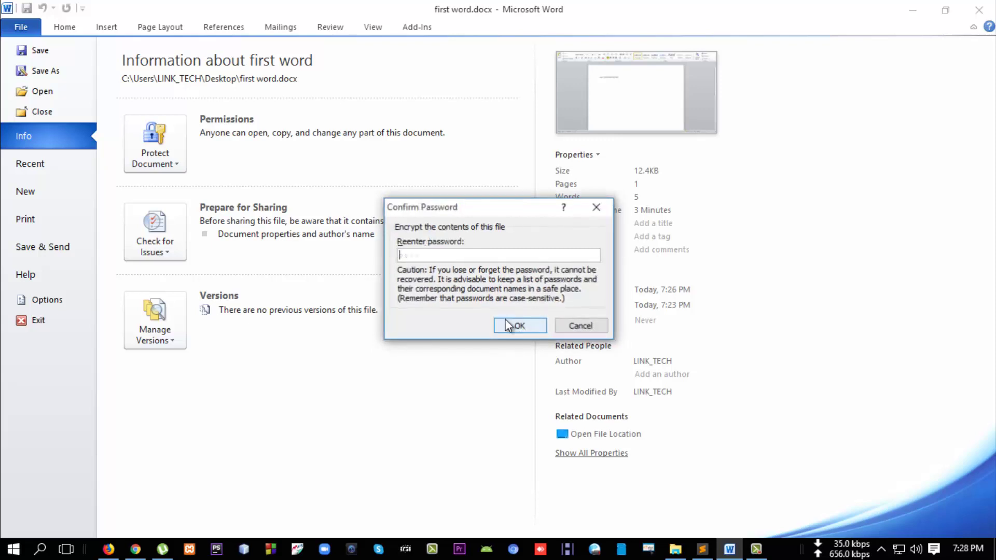
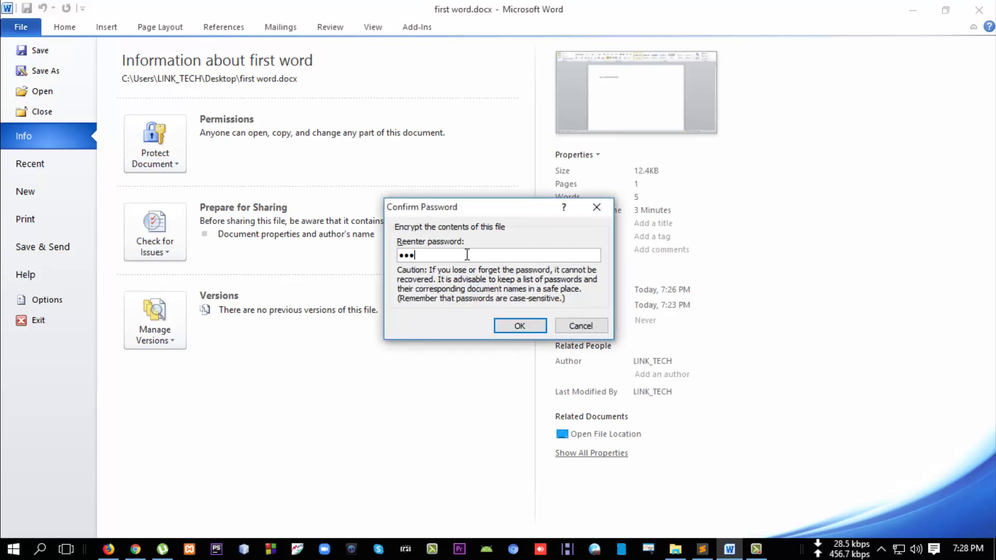
pyautogui.click(518, 326)
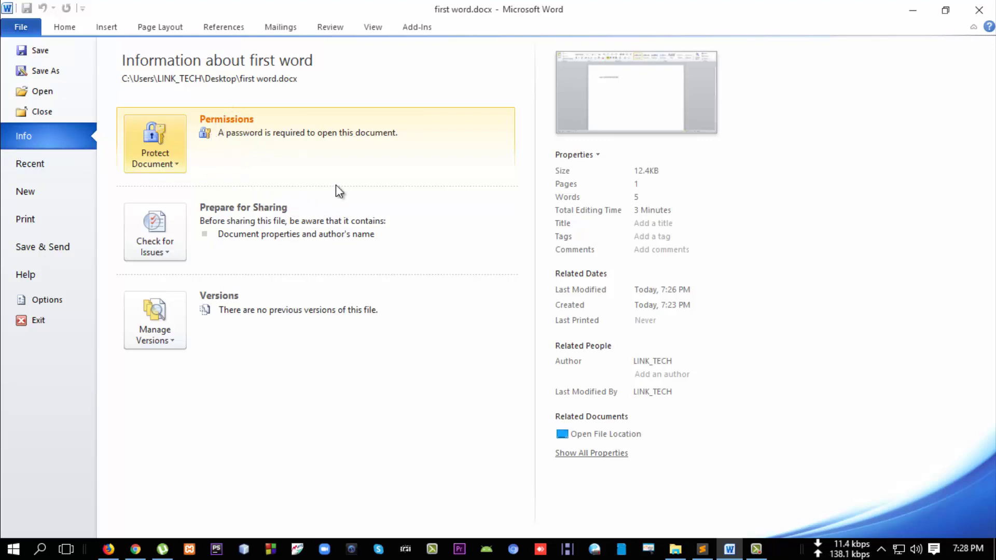
# Step: Save and close Word, then reopen first word.docx from the Desktop with its password
pyautogui.click(979, 9)
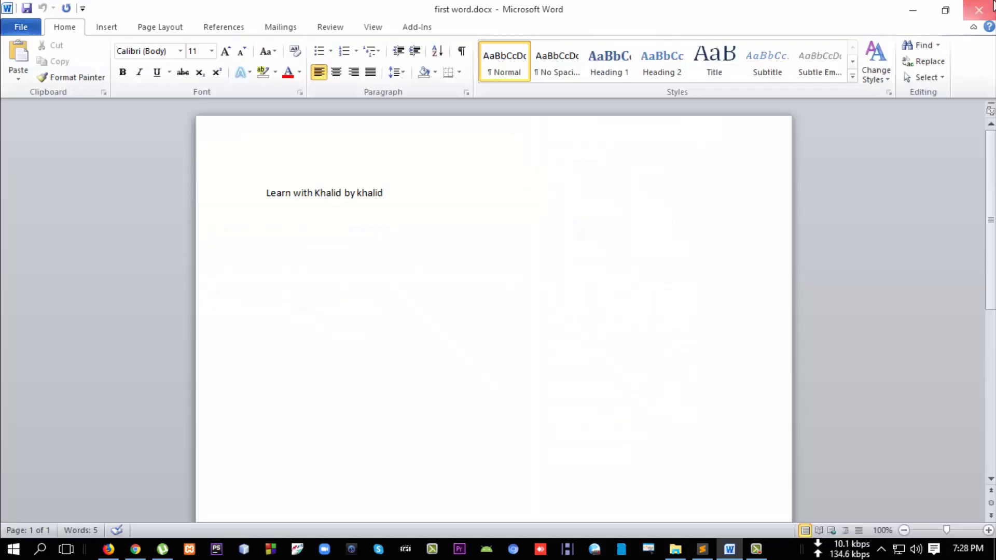
pyautogui.click(461, 296)
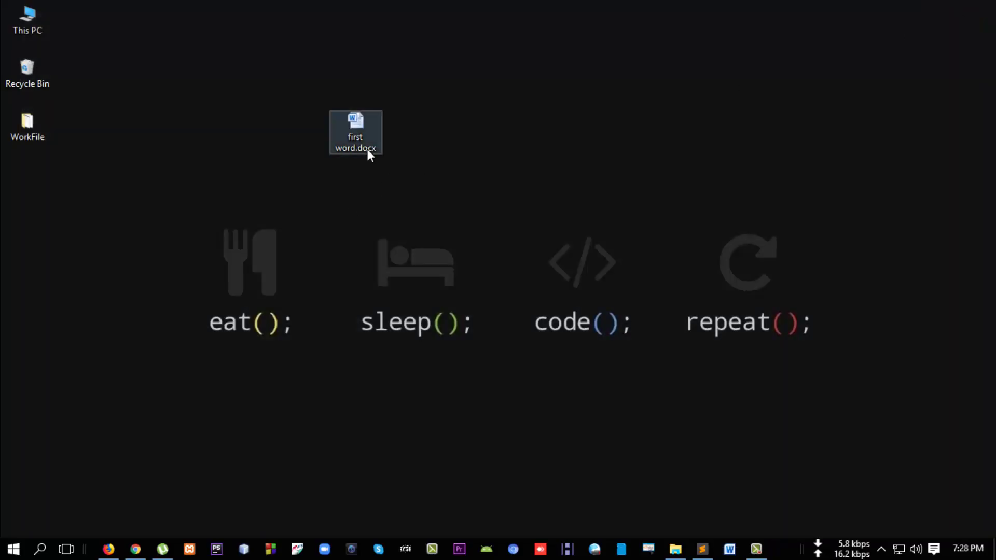
pyautogui.doubleClick(348, 130)
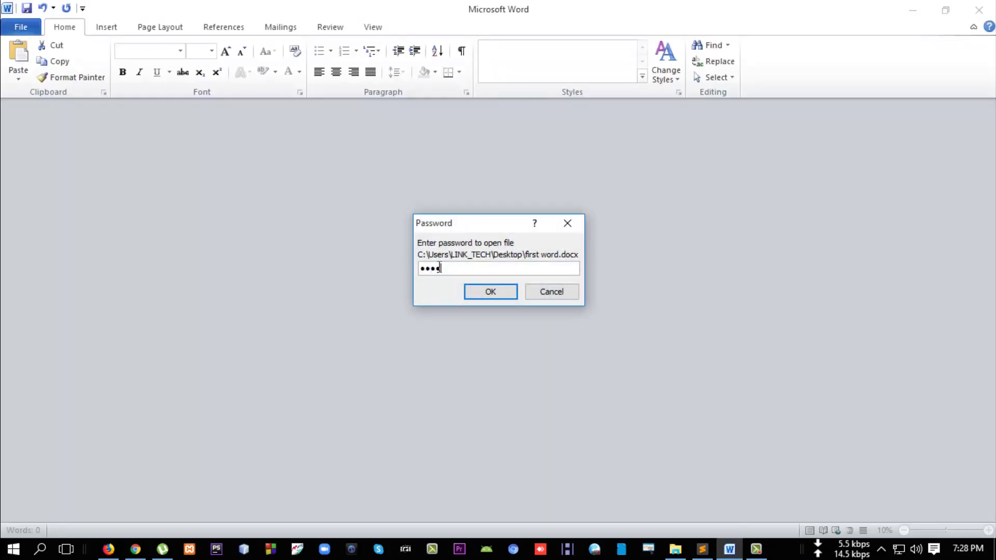
pyautogui.press('Return')
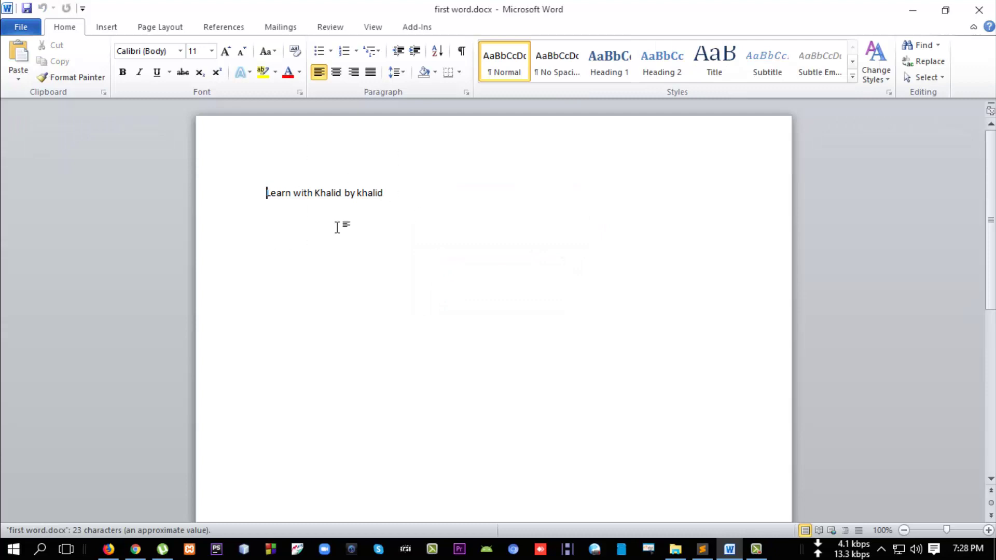
# Step: Create a new blank Document1, then show the New page's Available Templates list
pyautogui.click(29, 29)
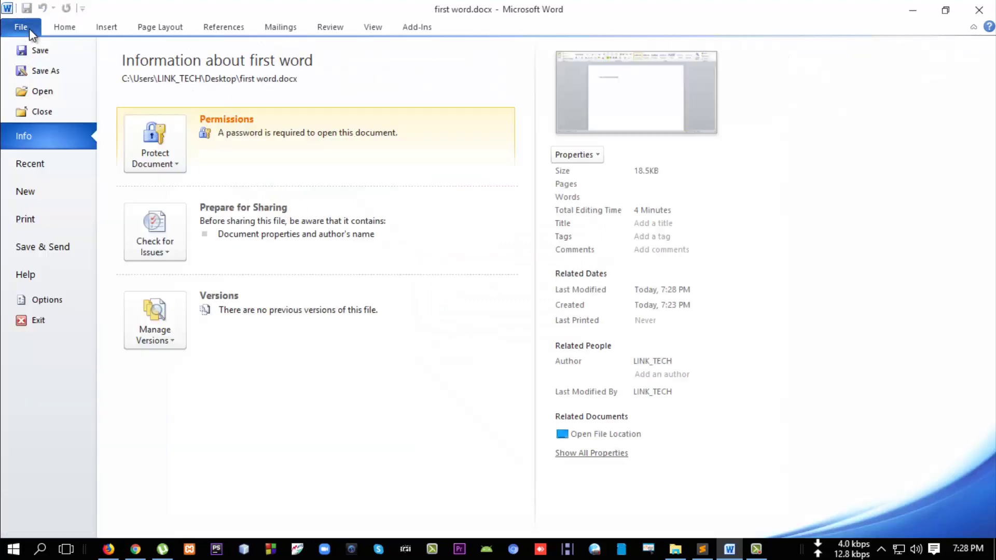
pyautogui.click(52, 164)
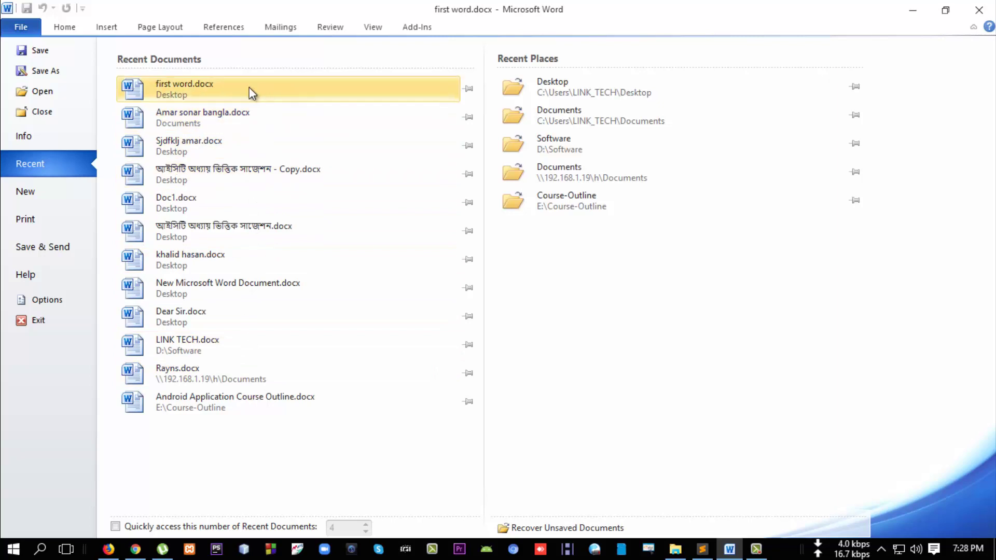
pyautogui.click(45, 198)
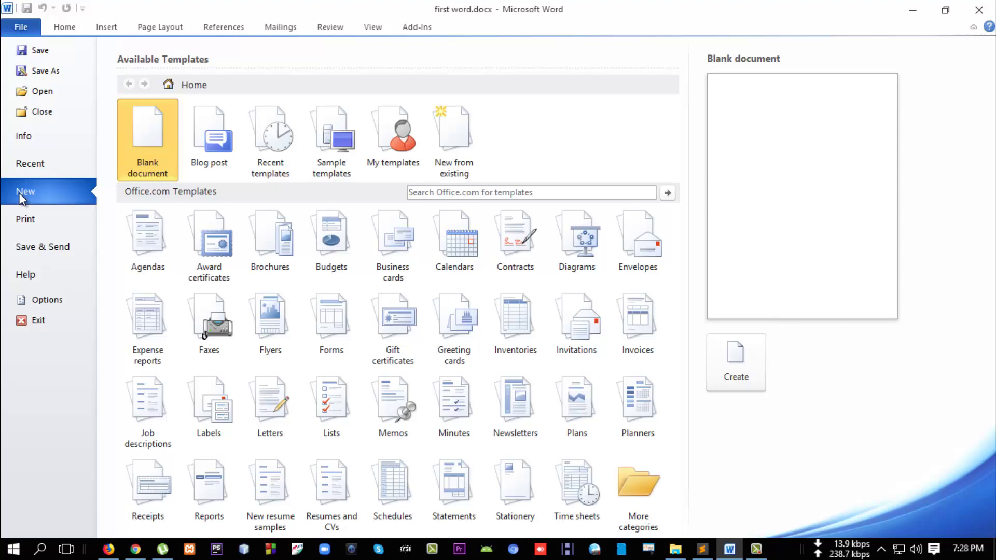
pyautogui.click(65, 27)
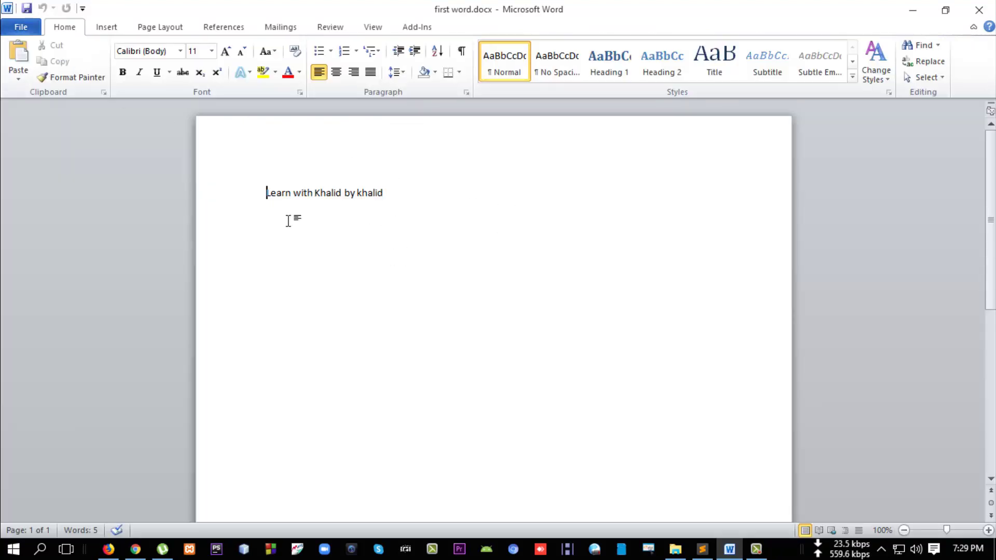
pyautogui.click(23, 29)
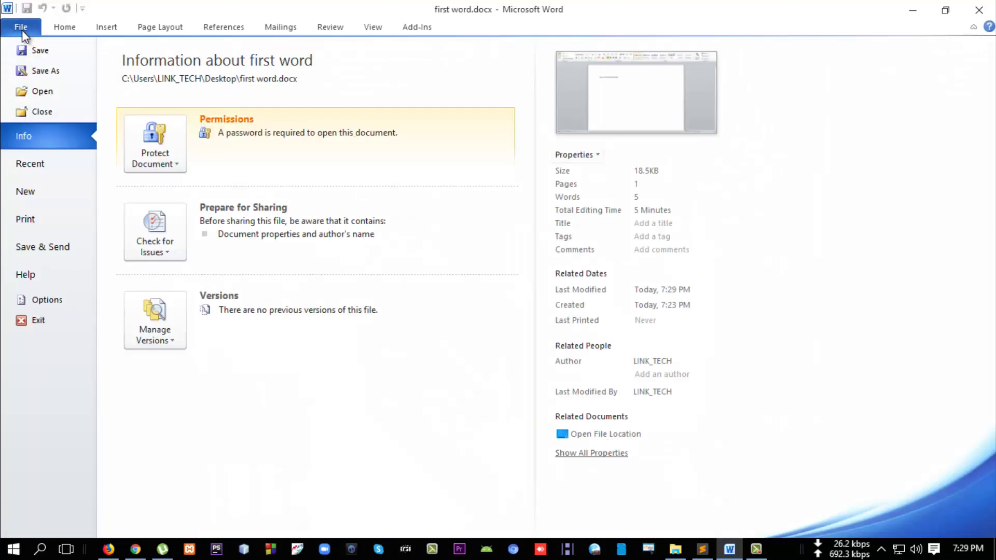
pyautogui.click(38, 191)
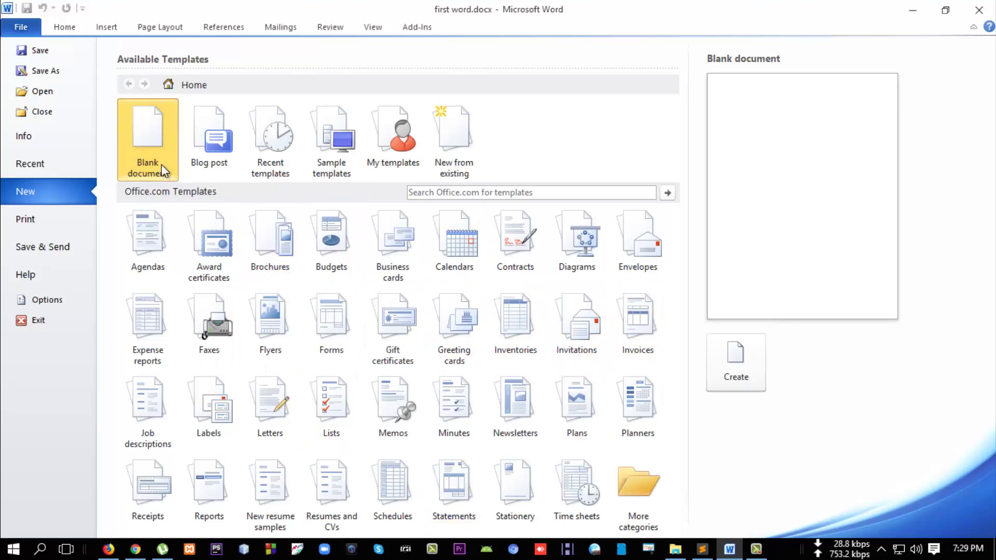
# Step: Create a blank Document1 containing 'kalsdfjkl', then bring the 'first word' window forward
pyautogui.doubleClick(148, 150)
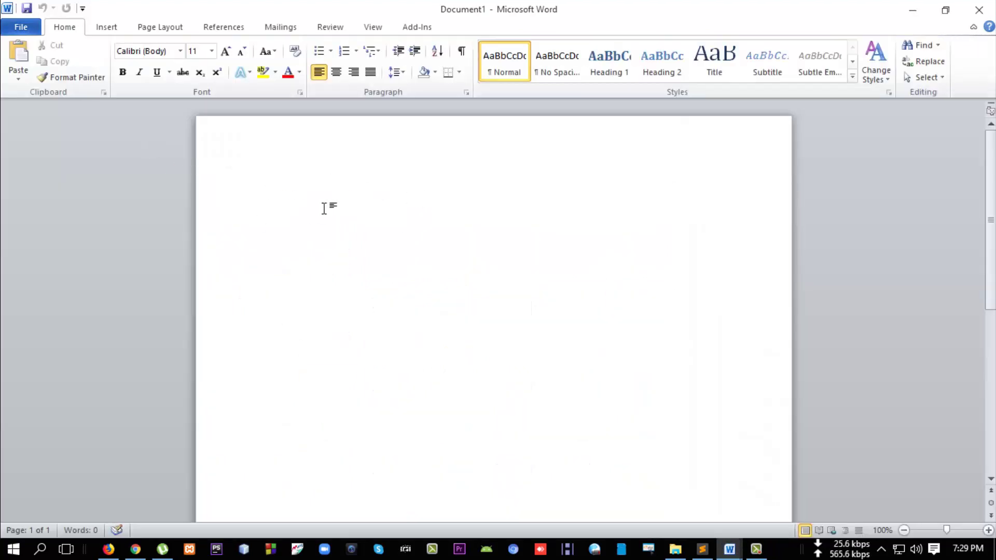
pyautogui.write('kalsdfjkl')
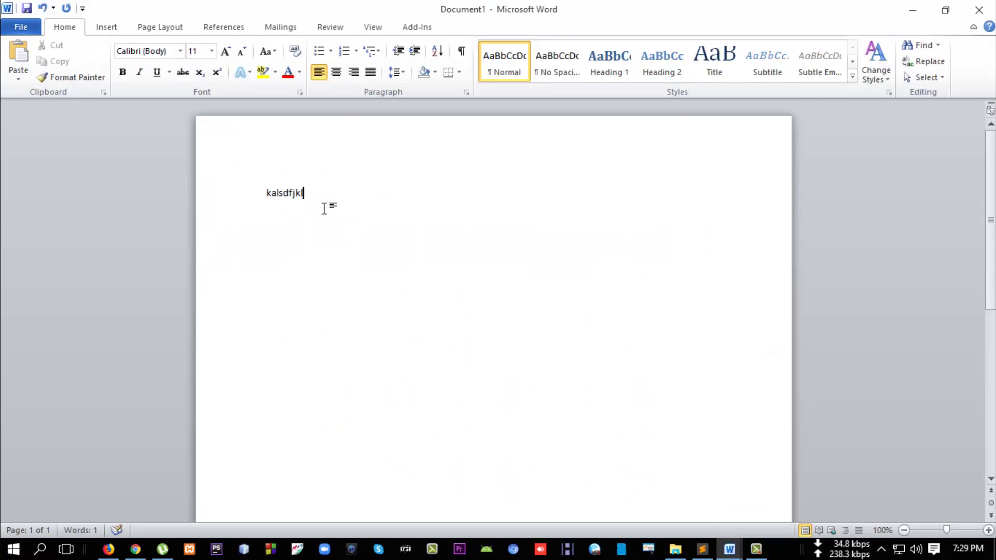
pyautogui.moveTo(695, 9); pyautogui.dragTo(729, 162)
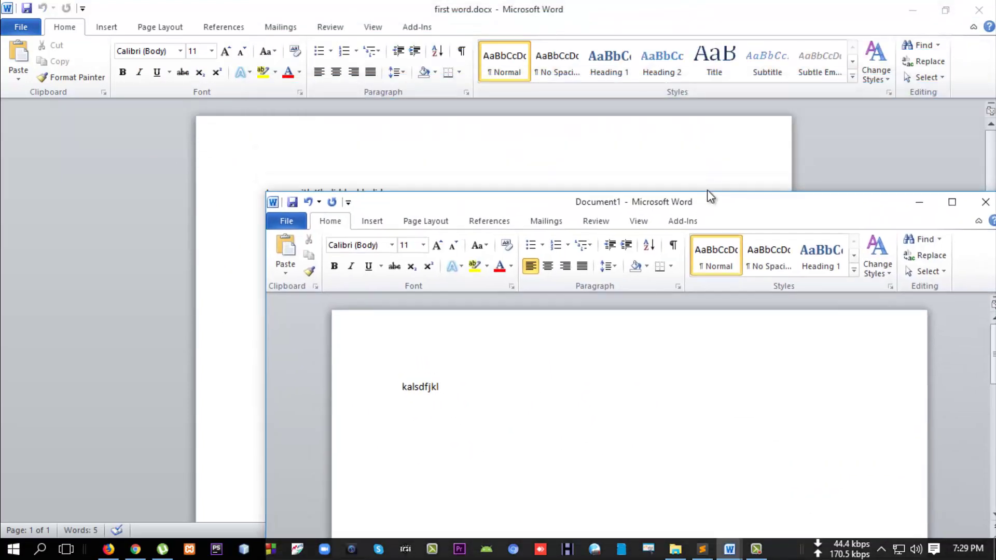
pyautogui.click(280, 196)
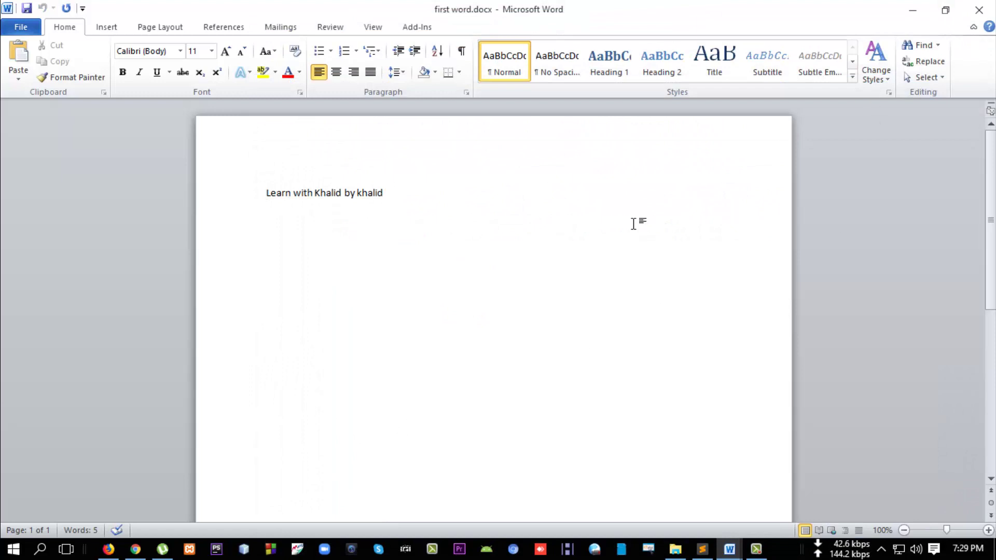
# Step: Return to Document1, maximize it, and show its file information page
pyautogui.click(737, 554)
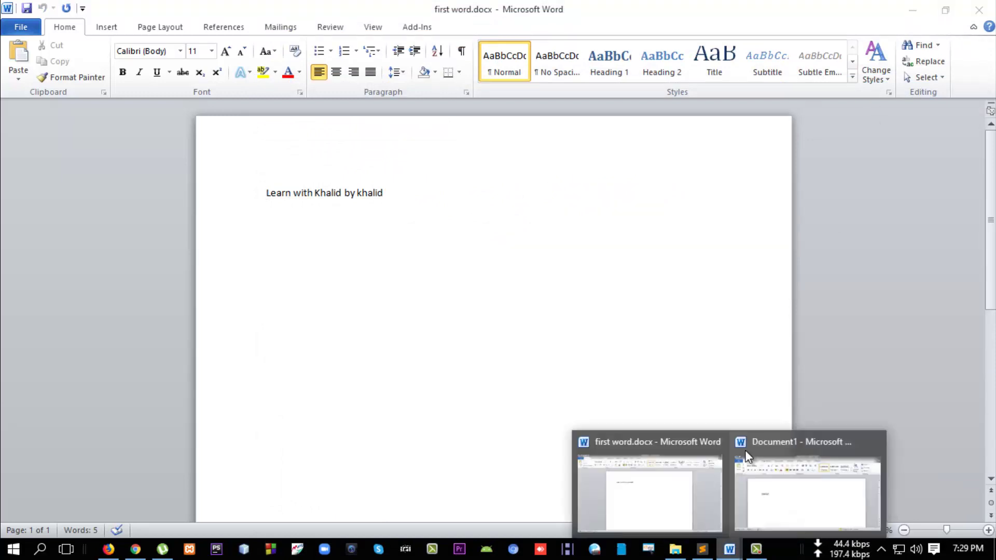
pyautogui.click(783, 491)
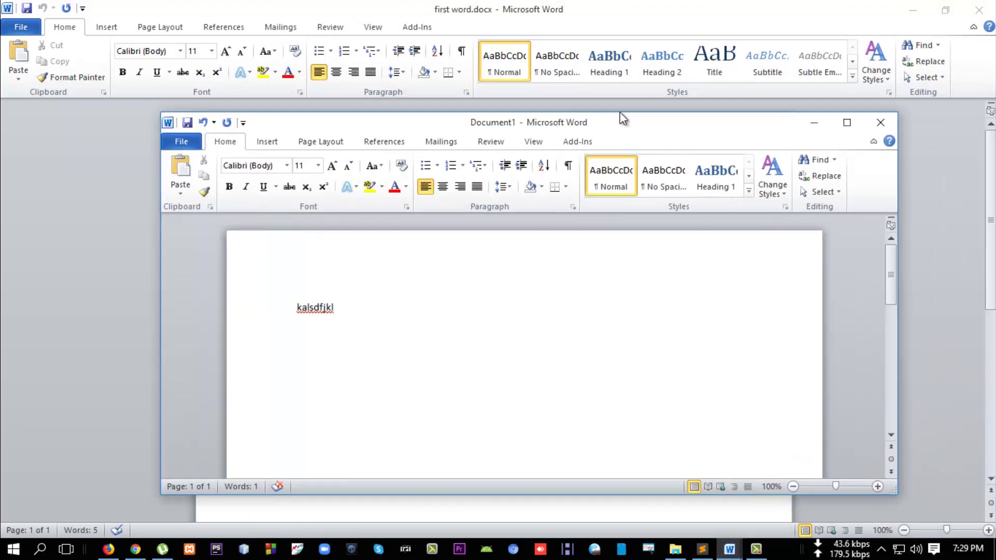
pyautogui.moveTo(752, 163); pyautogui.dragTo(623, 2)
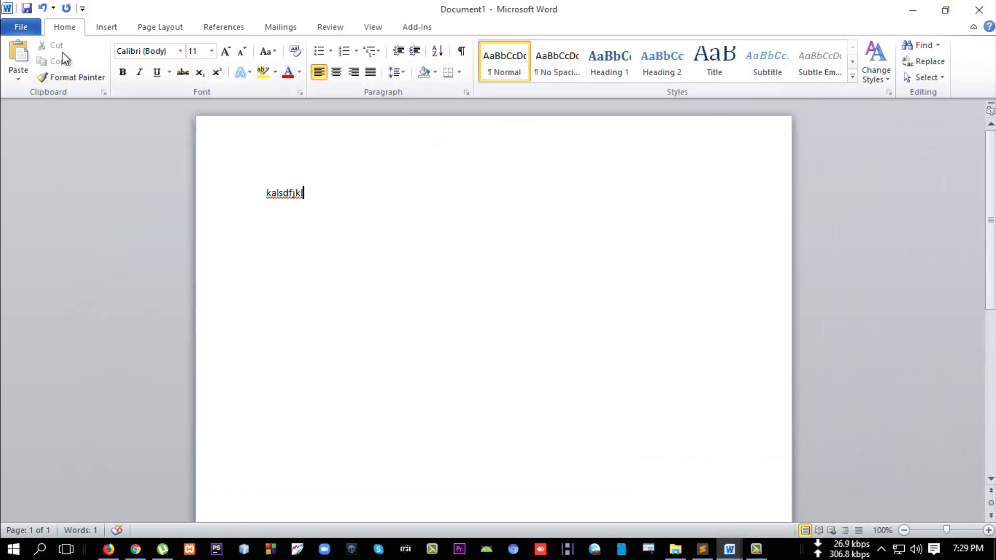
pyautogui.click(30, 31)
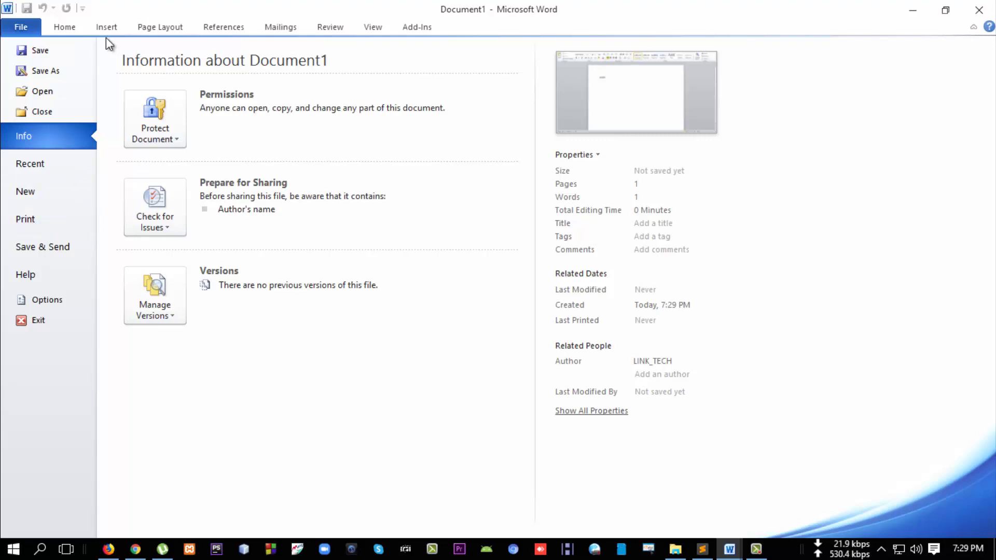
# Step: Leave Backstage, dismiss the save dialog unsaved, and open Document1's Print page with preview
pyautogui.click(64, 26)
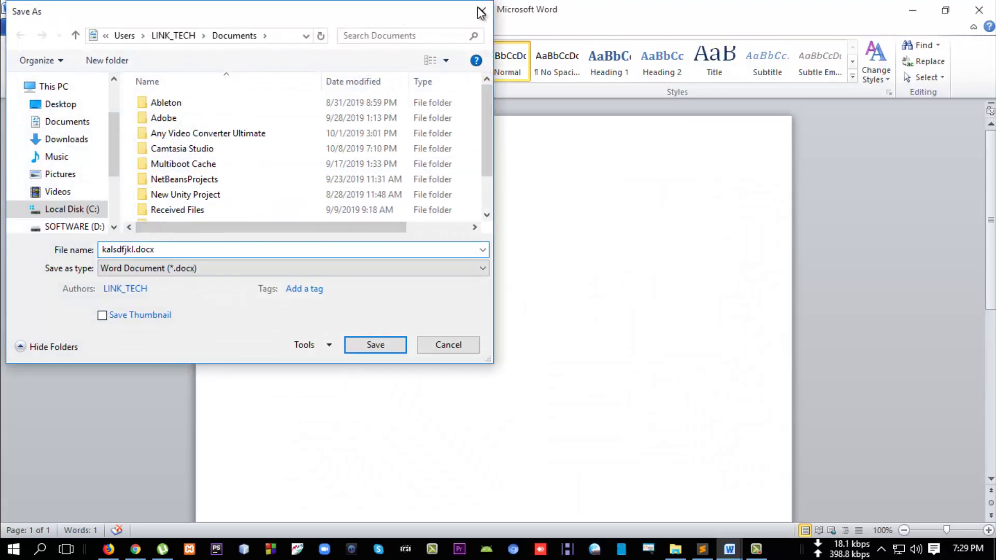
pyautogui.click(490, 10)
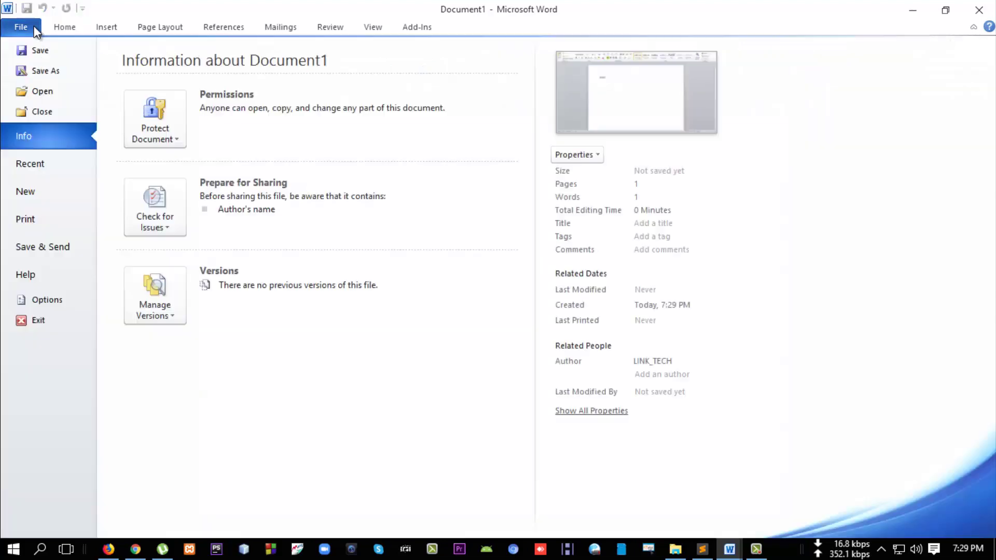
pyautogui.click(23, 28)
pyautogui.click(37, 222)
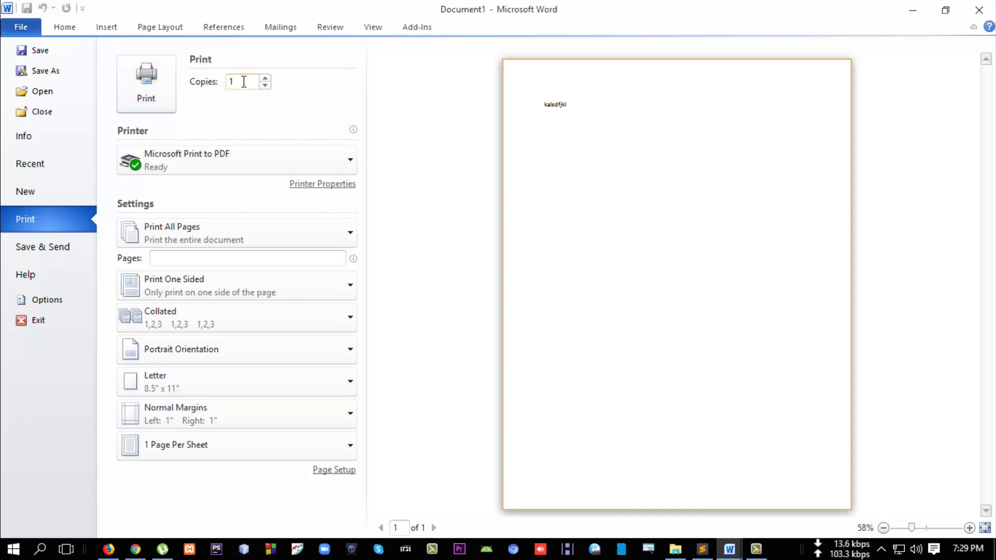
# Step: Set the print job to 10 copies on the Microsoft XPS Document Writer printer
pyautogui.click(231, 81)
pyautogui.write('0')
pyautogui.click(186, 161)
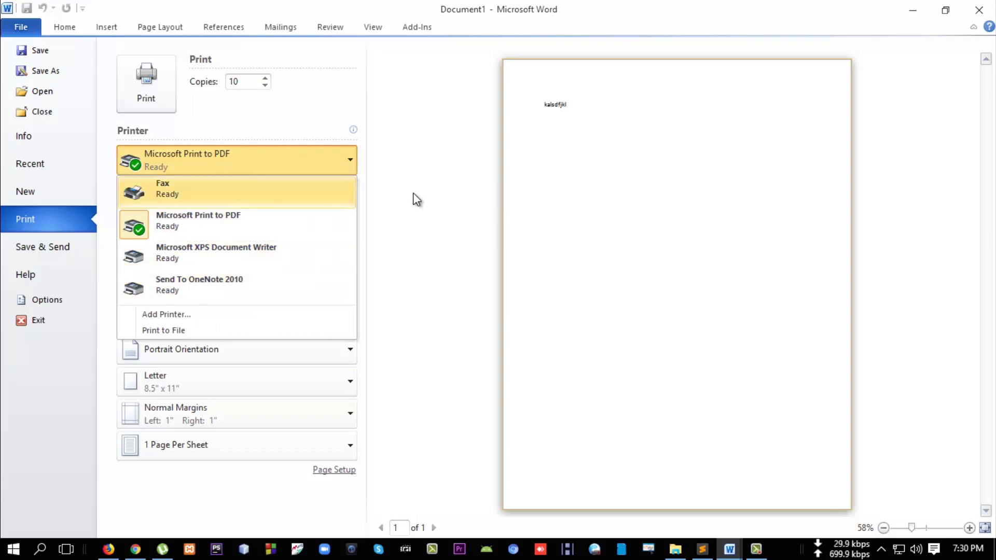
pyautogui.click(417, 200)
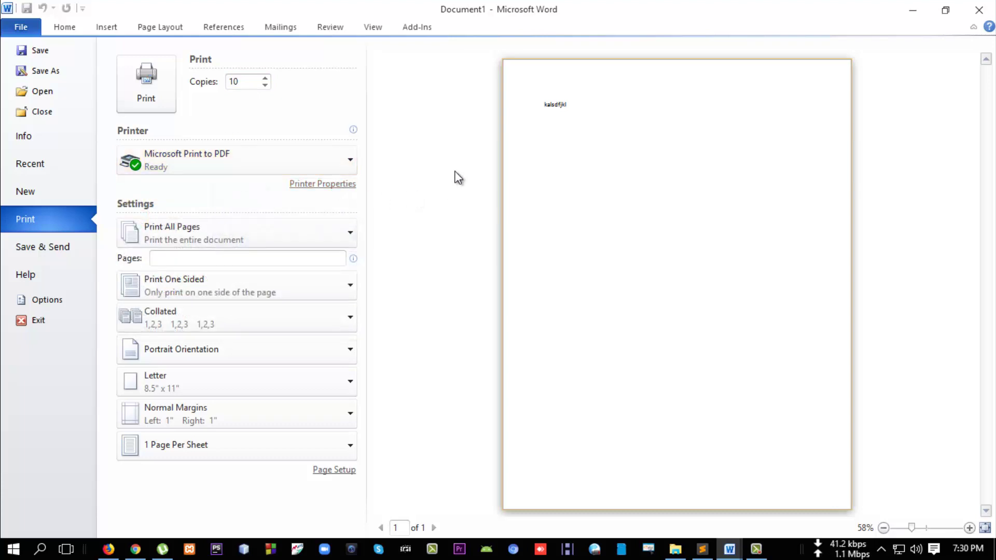
pyautogui.click(278, 157)
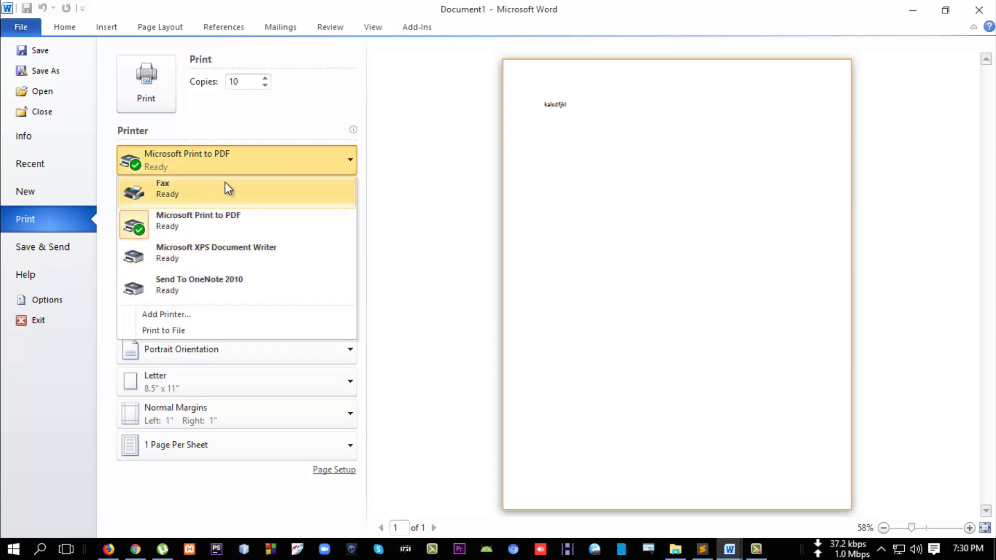
pyautogui.click(210, 256)
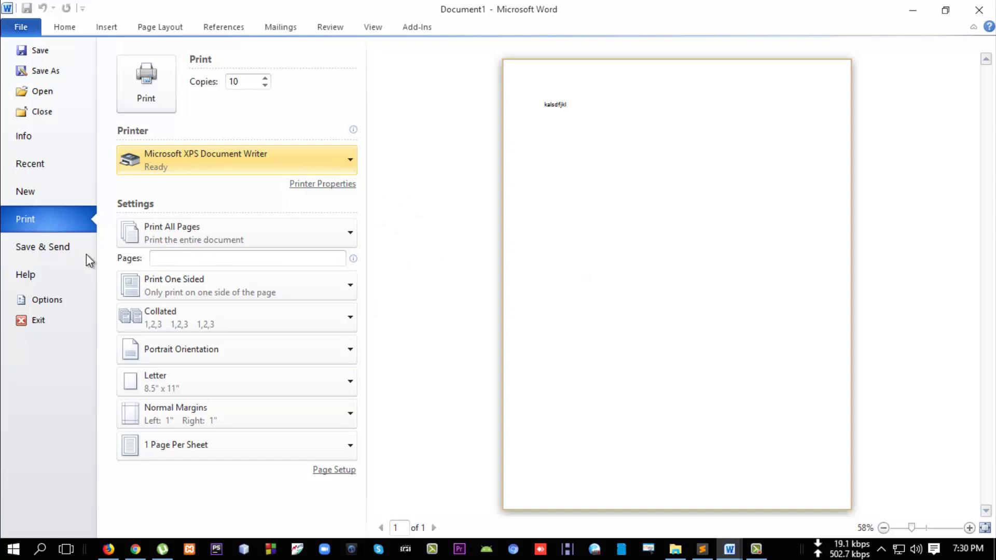
# Step: View the Save & Send options, then open the Word Options dialog
pyautogui.click(64, 253)
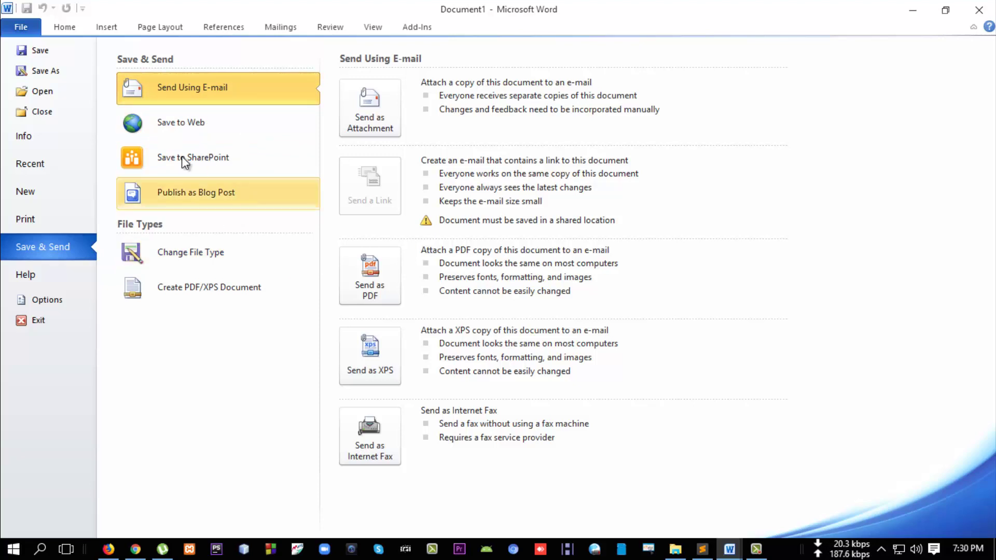
pyautogui.click(42, 302)
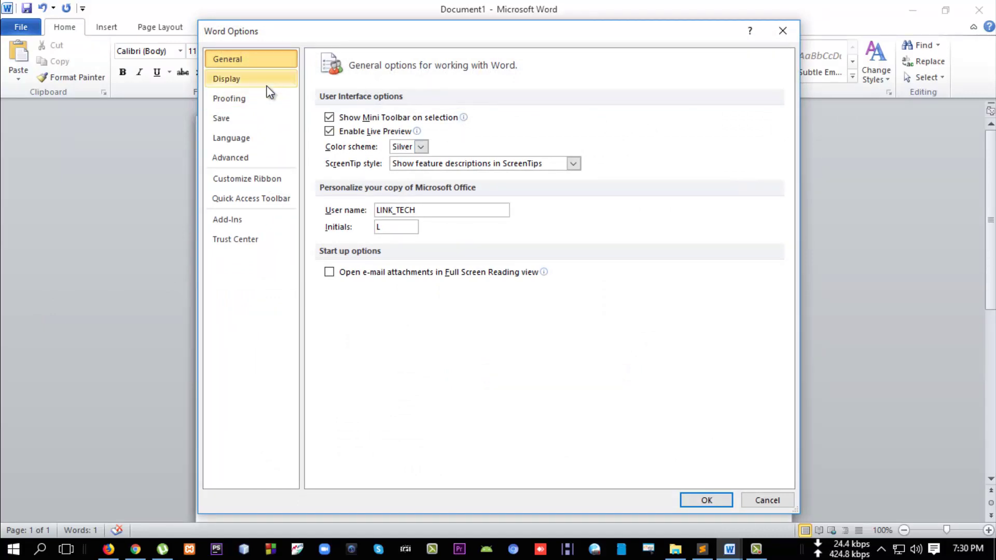
# Step: Check the Language and Add-Ins pages, close Word Options, and show Document1's Info page
pyautogui.click(246, 139)
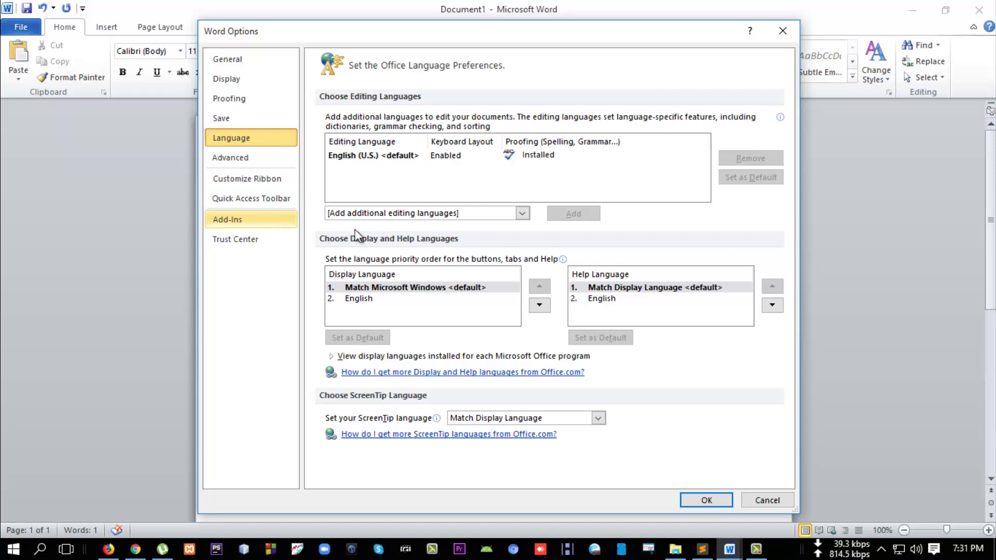
pyautogui.click(234, 222)
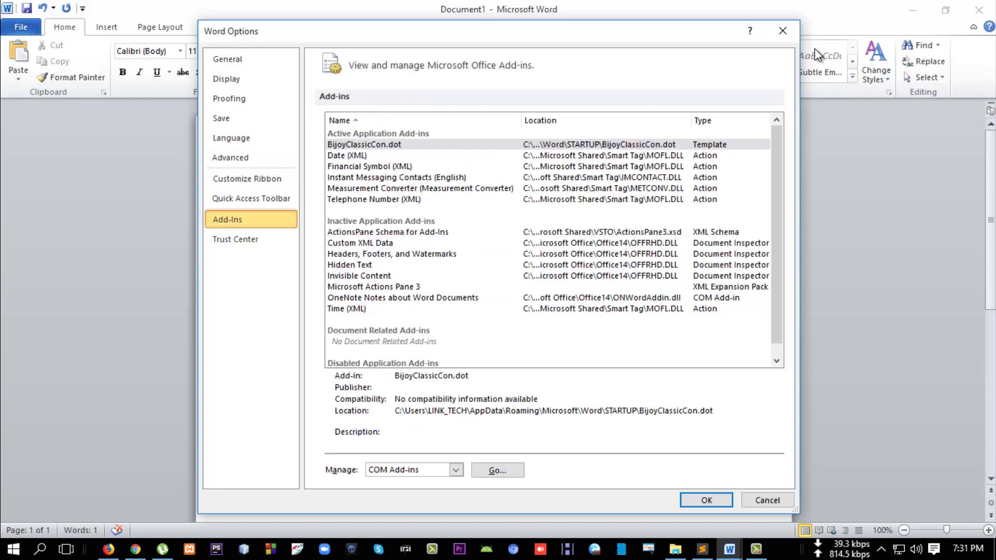
pyautogui.click(782, 31)
pyautogui.click(21, 27)
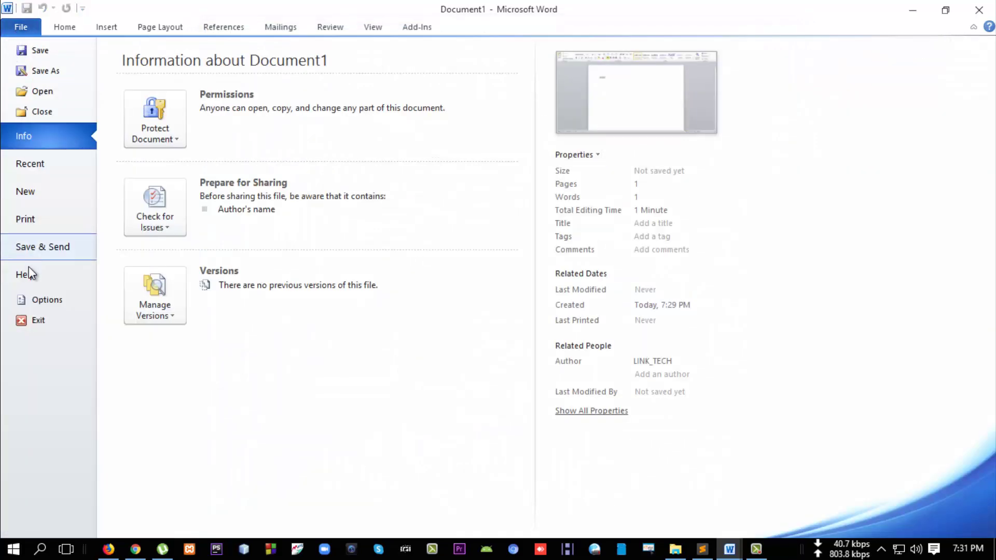